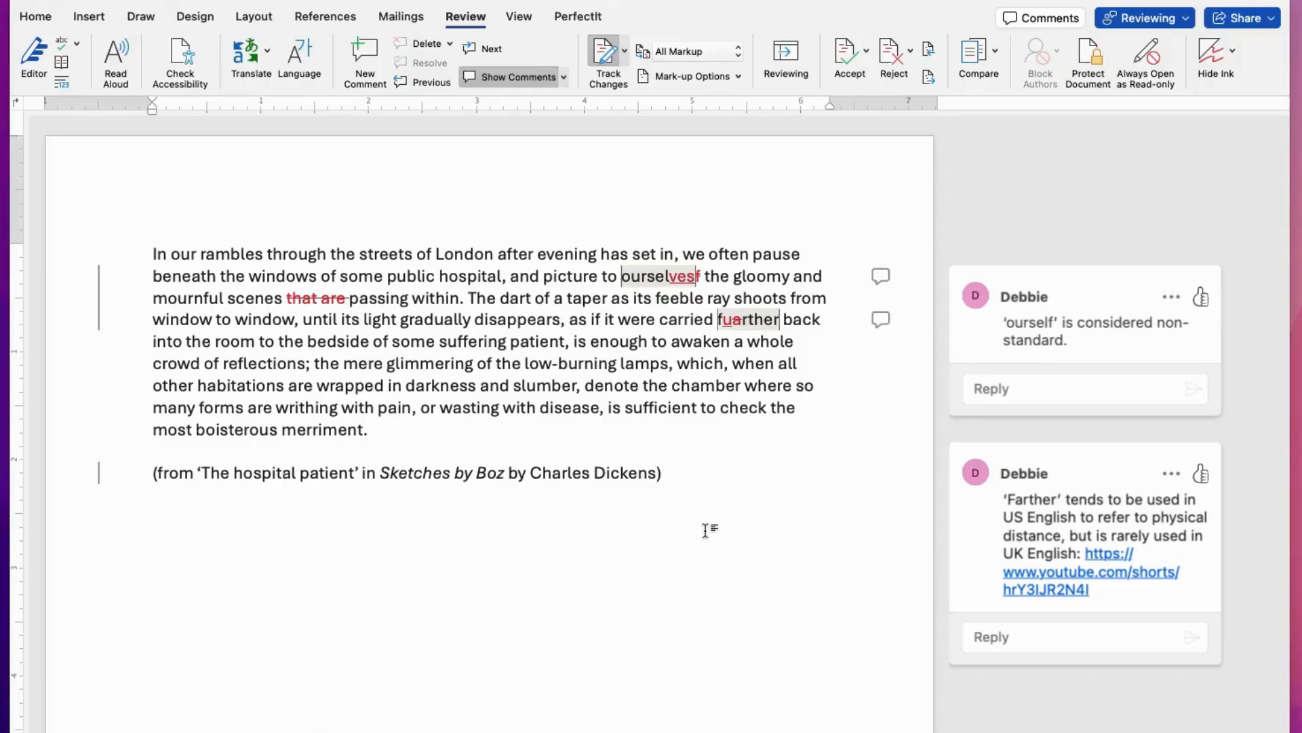
pyautogui.hscroll(2, 702, 526)
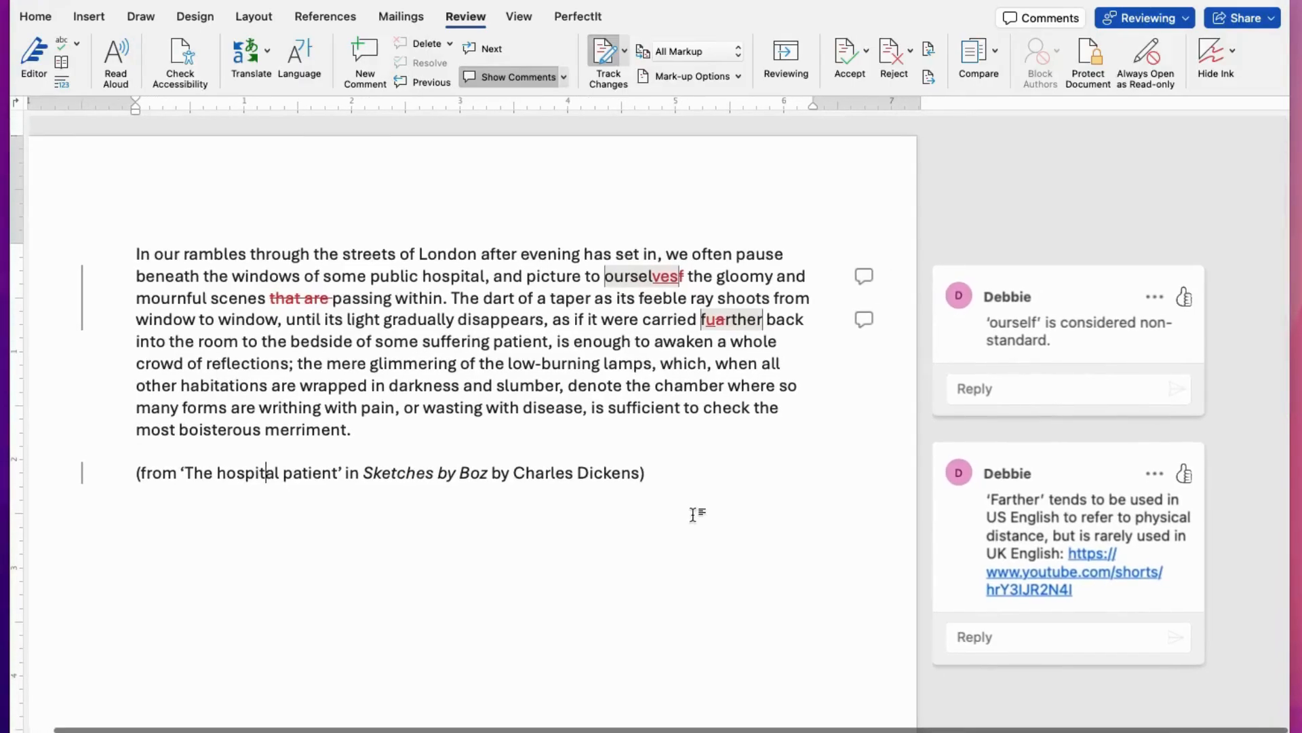
pyautogui.hscroll(-2, 724, 438)
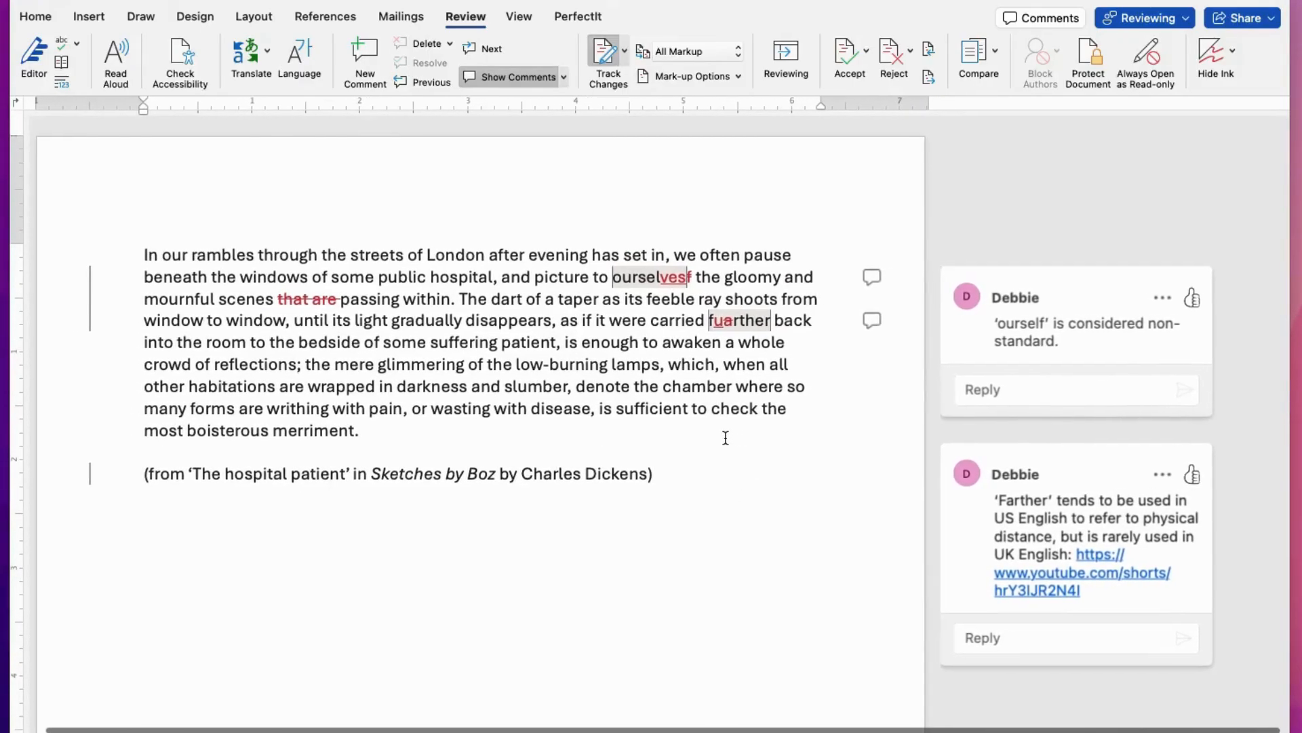
pyautogui.hscroll(1, 725, 437)
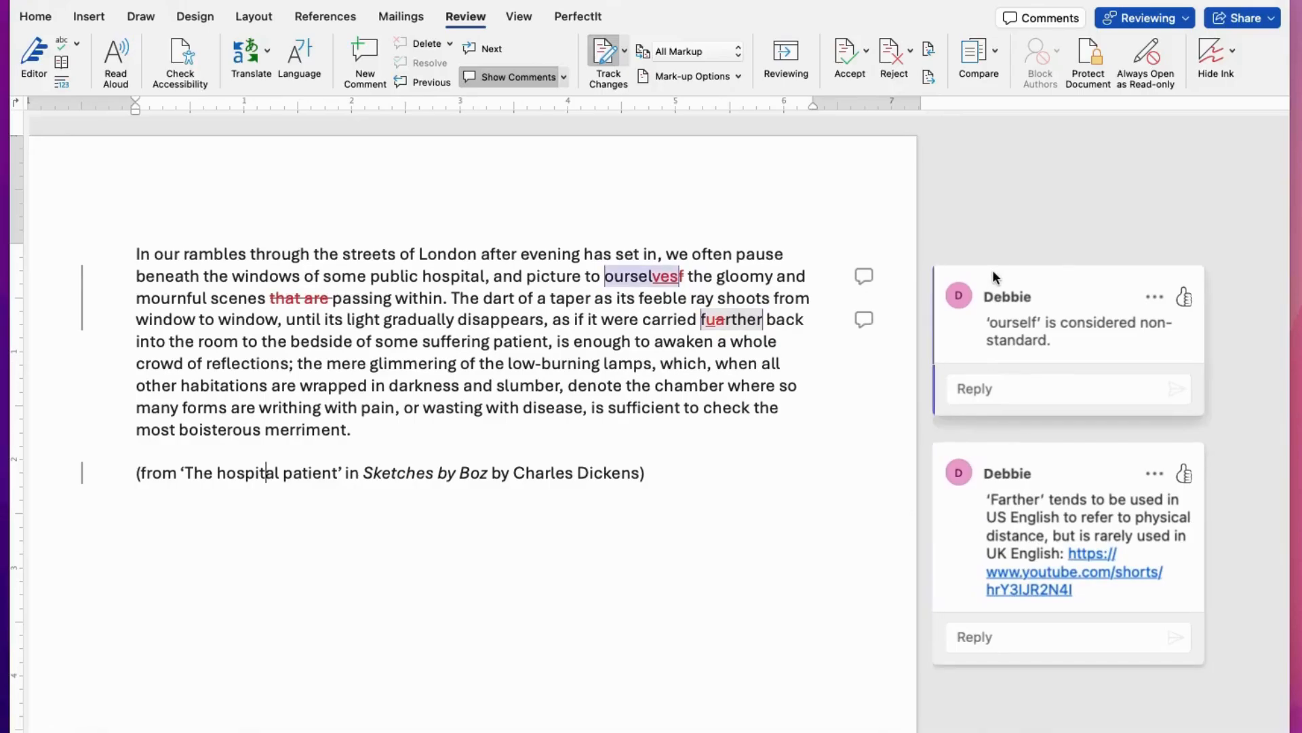
pyautogui.scroll(-1, 816, 466)
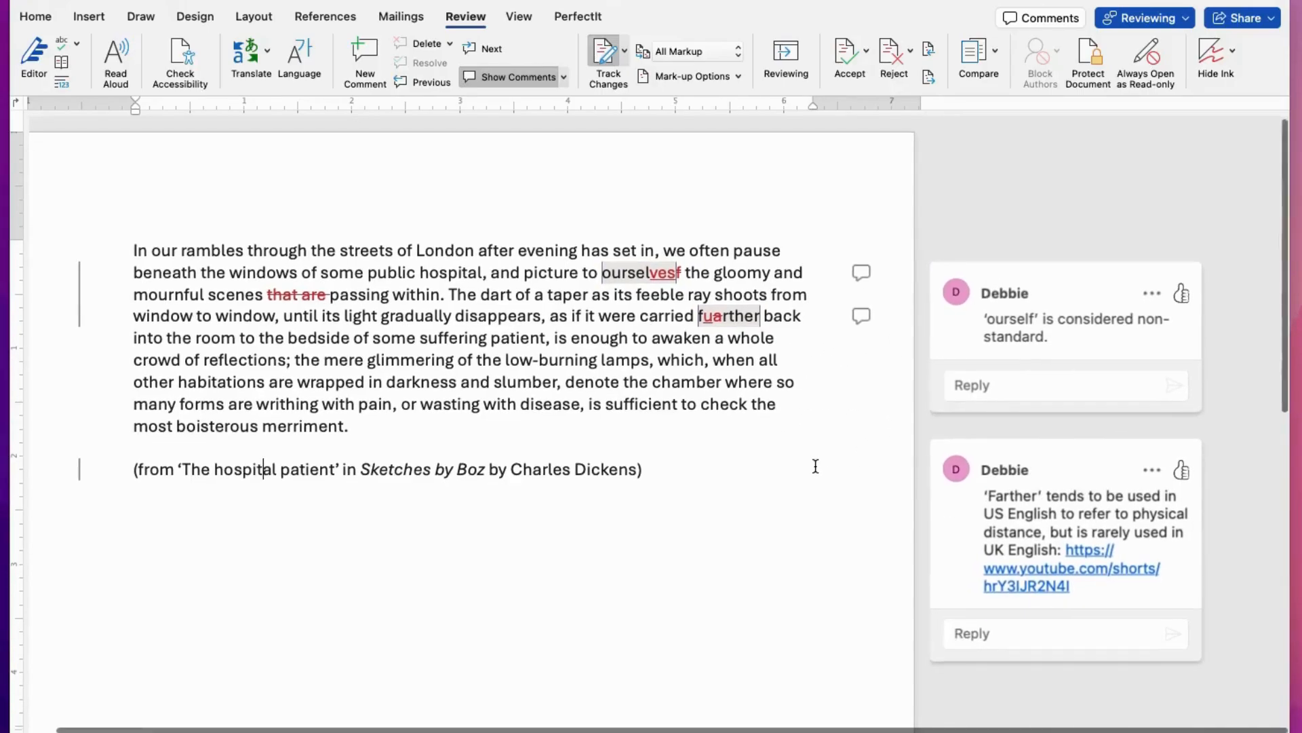
pyautogui.scroll(-1, 795, 377)
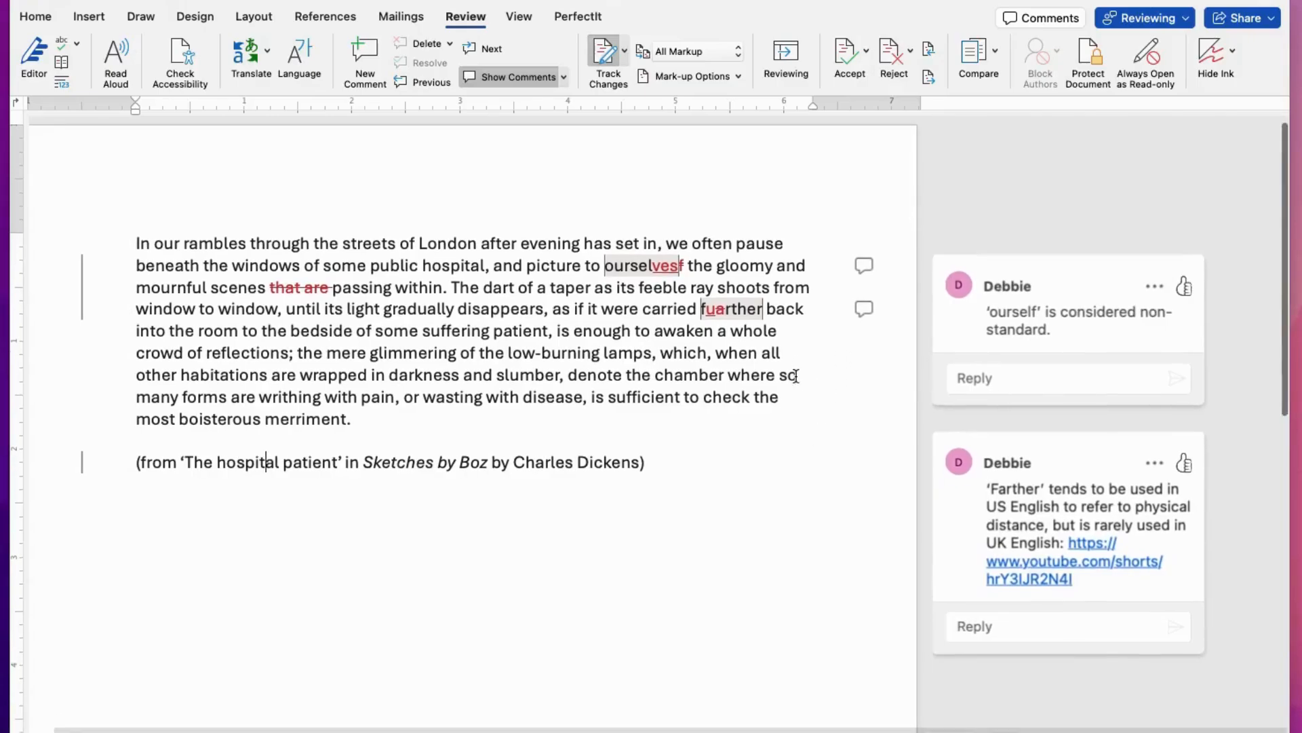
pyautogui.scroll(1, 795, 375)
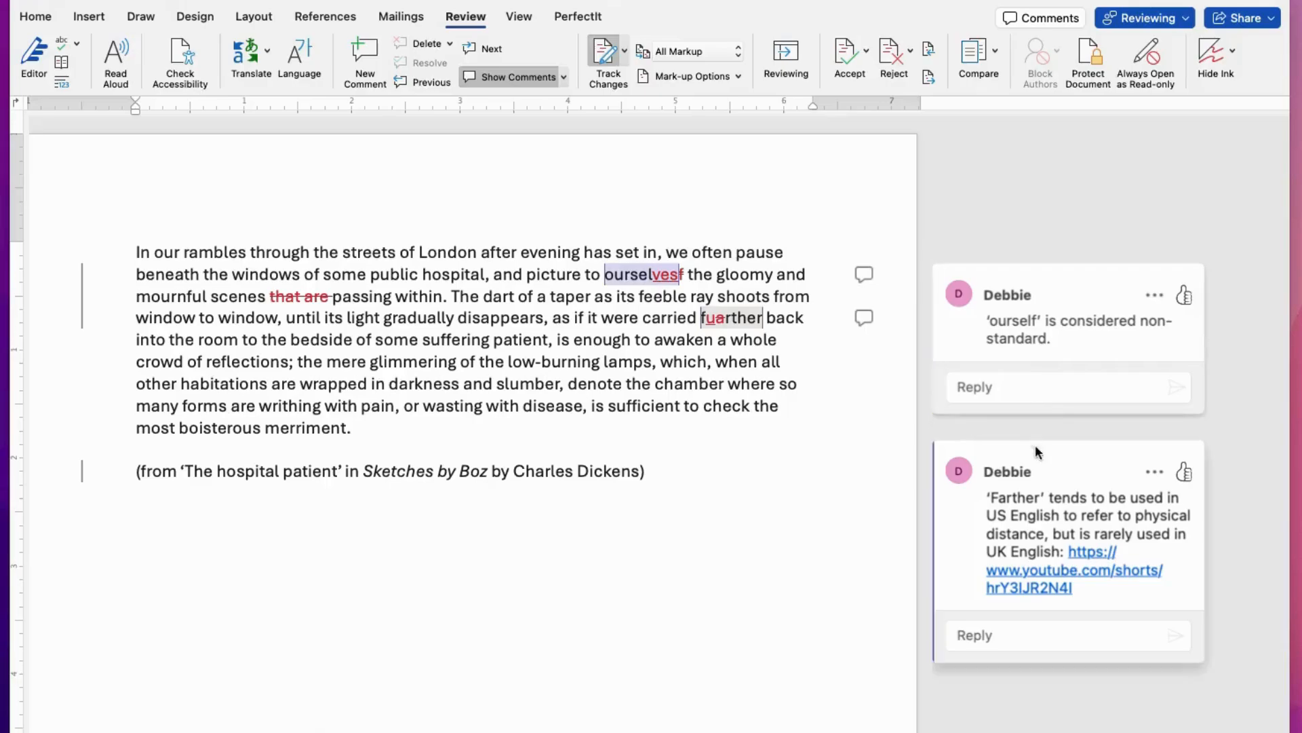
# Step: Show the tracked revisions in balloons instead of in-line
pyautogui.click(738, 77)
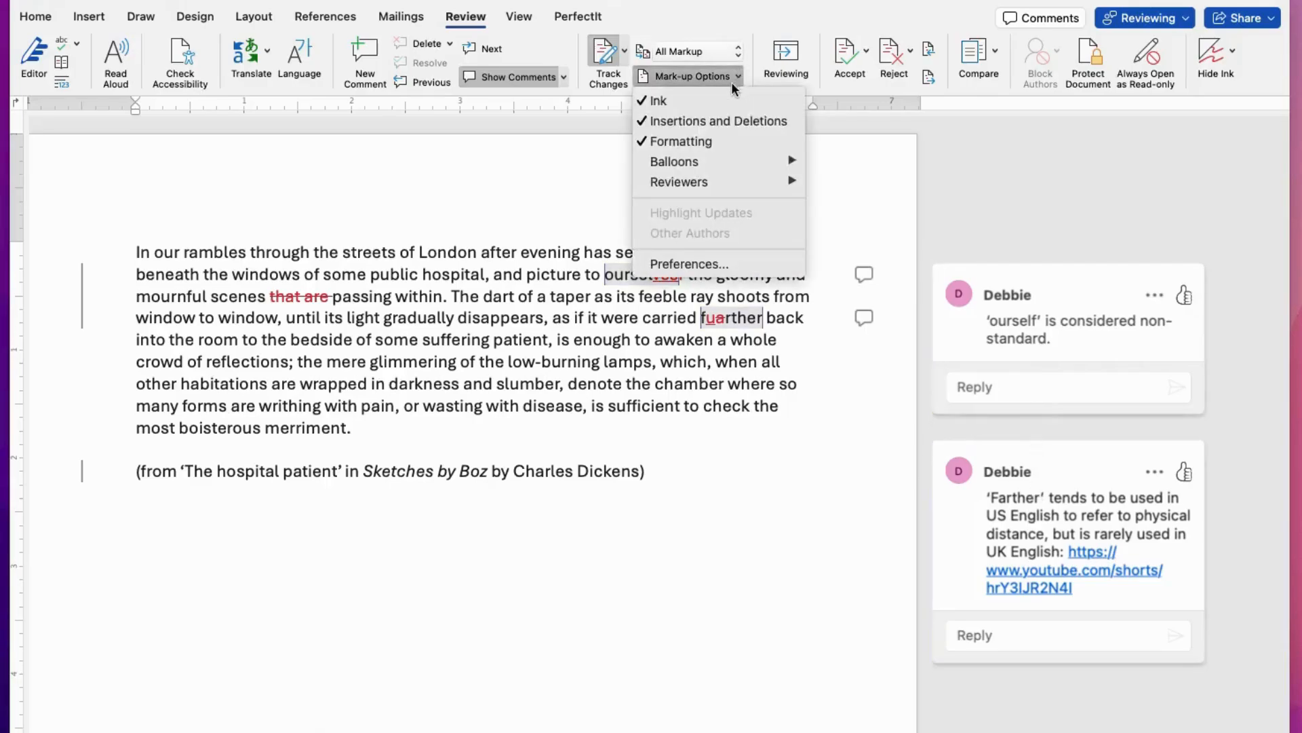
pyautogui.moveTo(701, 160)
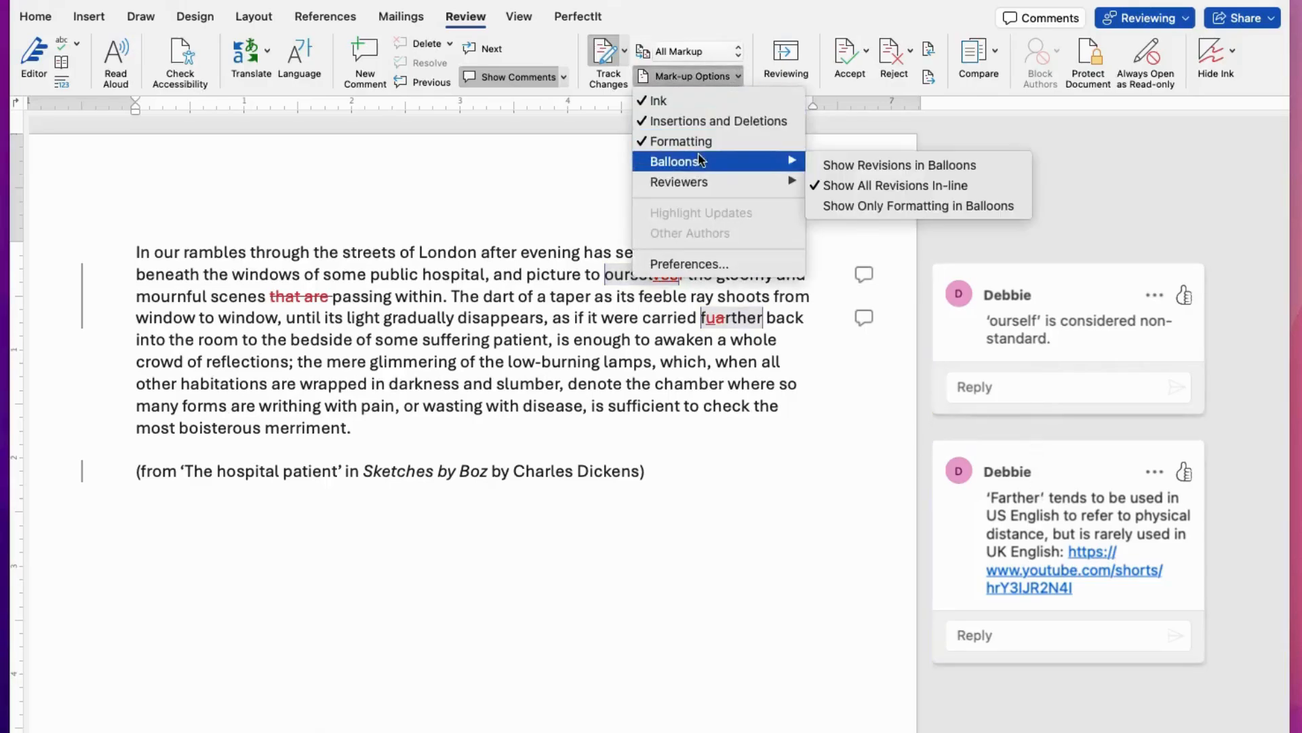
pyautogui.click(816, 168)
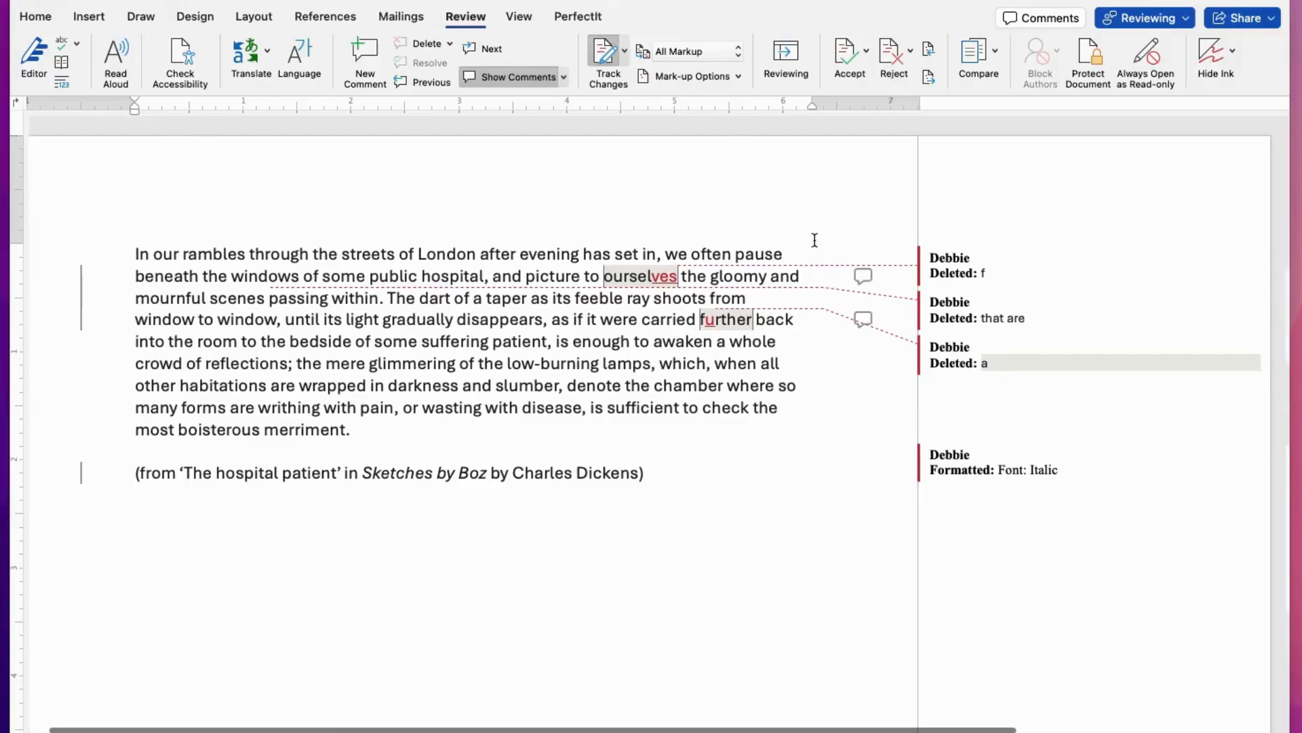
# Step: Switch the markup balloons back to showing all revisions in-line
pyautogui.click(738, 77)
pyautogui.moveTo(732, 171)
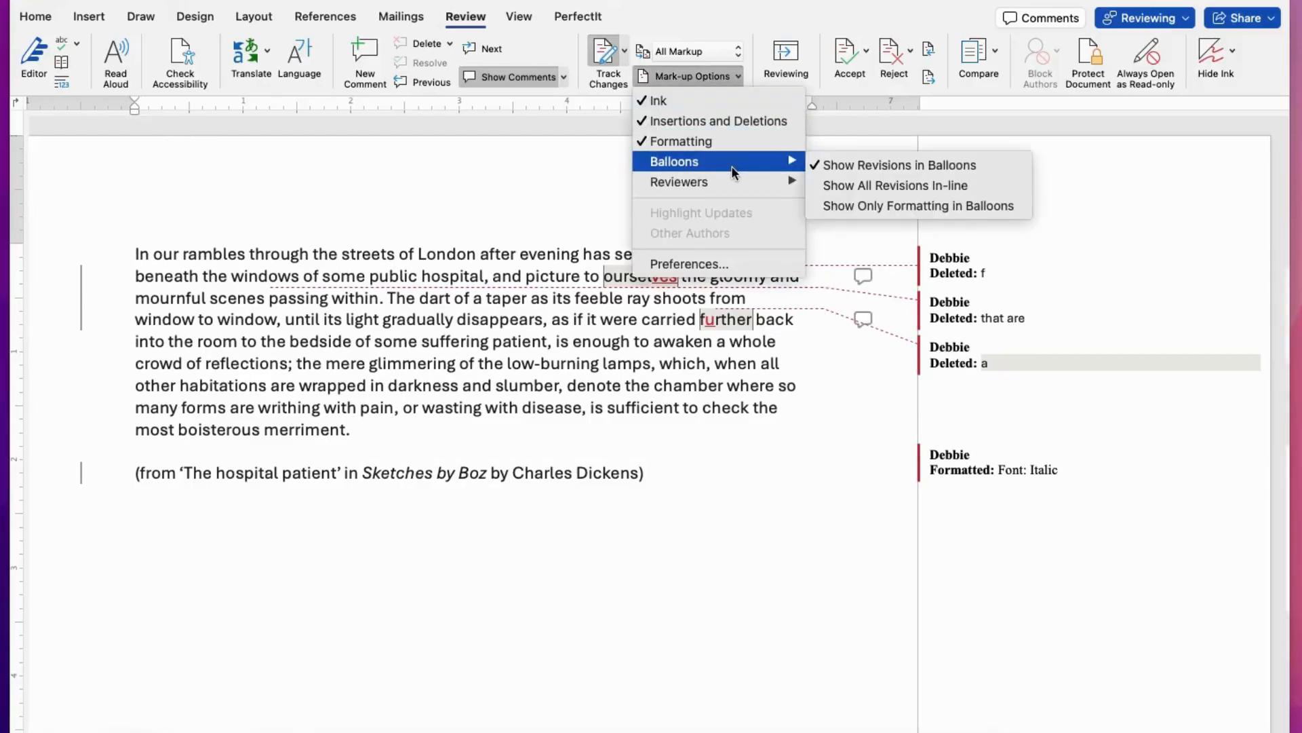
pyautogui.click(795, 385)
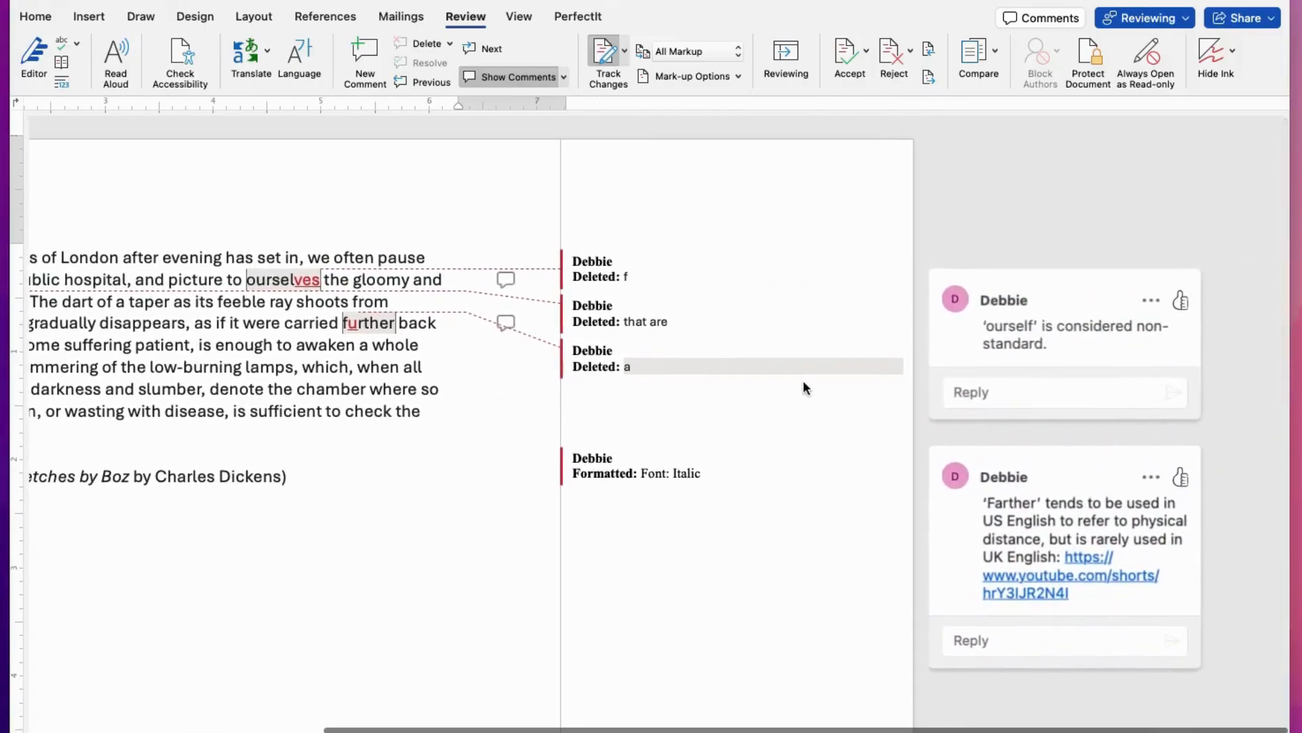
pyautogui.hscroll(-3, 803, 383)
pyautogui.hscroll(-5, 886, 380)
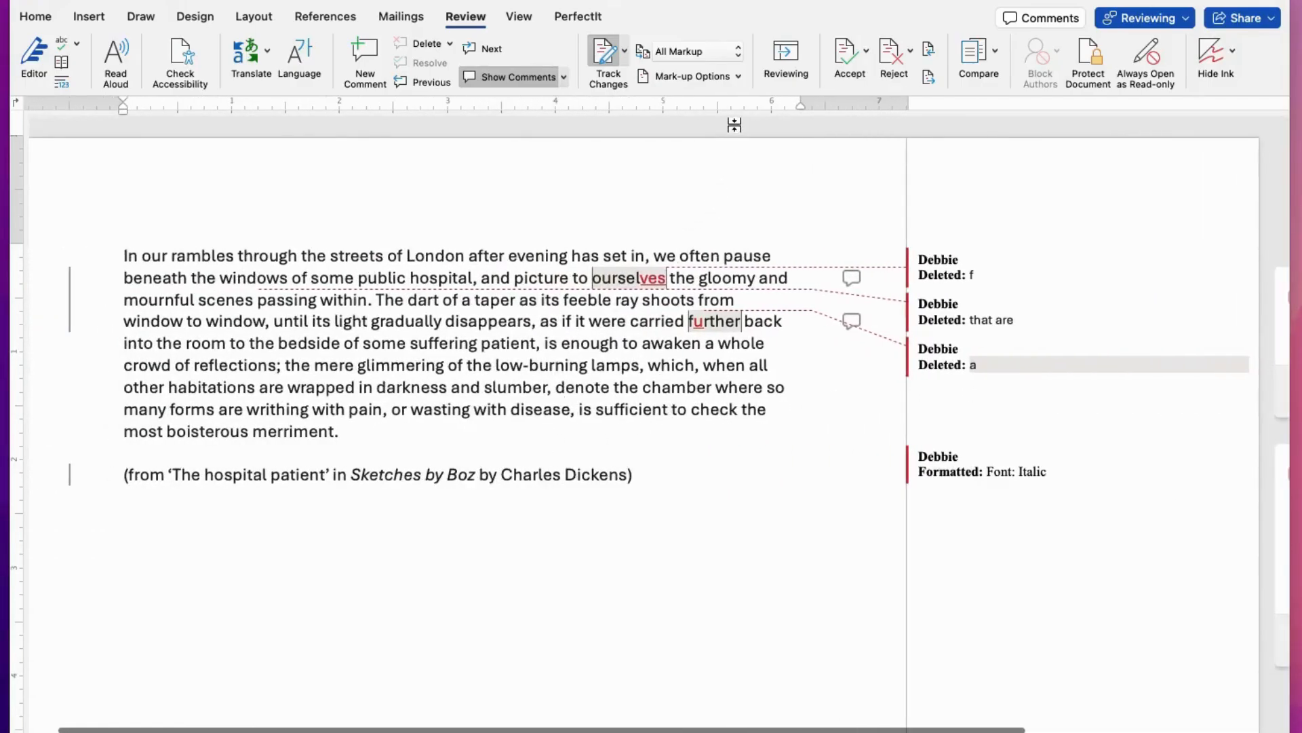
pyautogui.click(735, 75)
pyautogui.moveTo(710, 162)
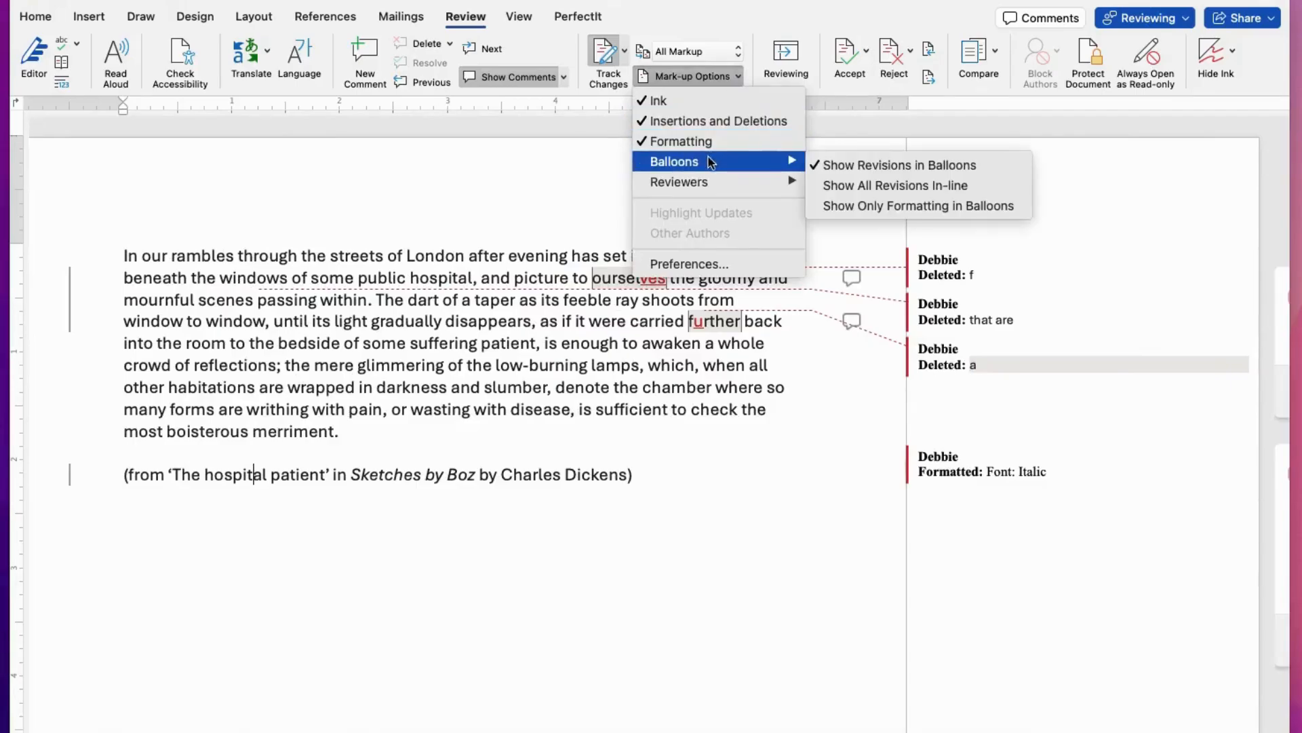
pyautogui.click(829, 185)
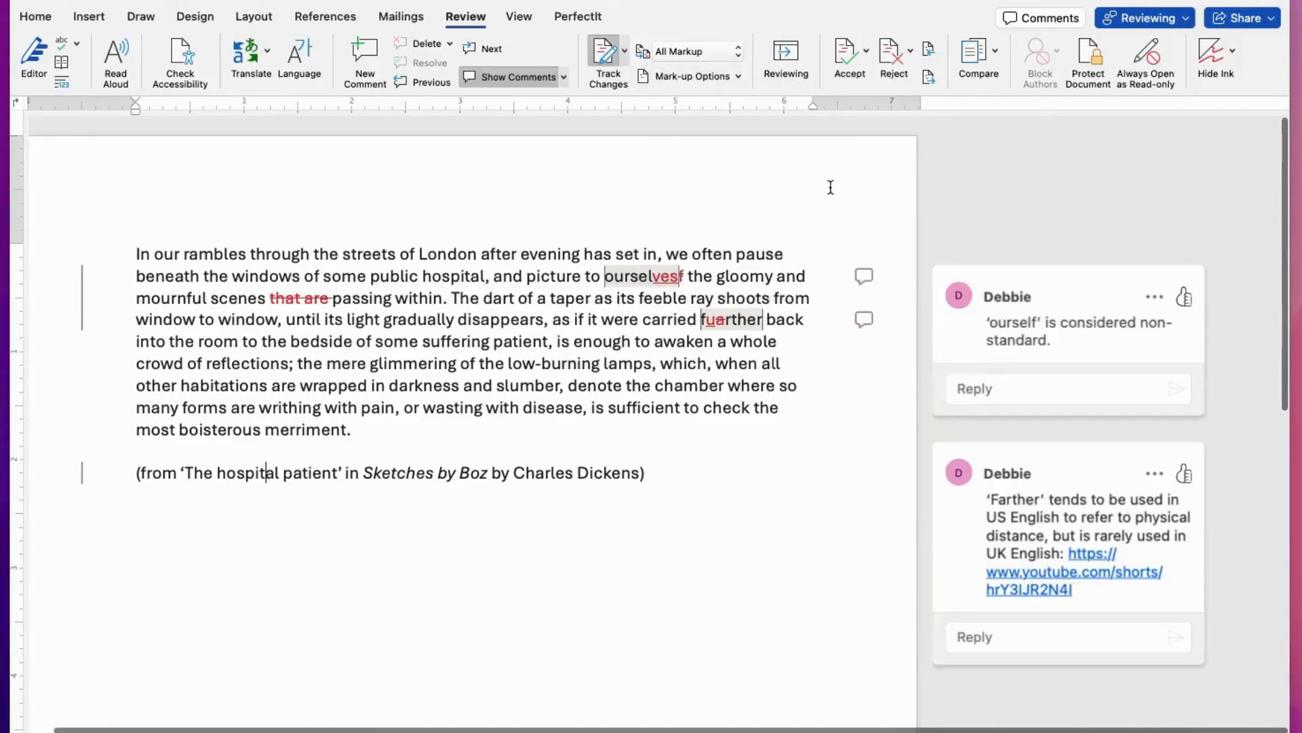
# Step: Select each comment marker beside the paragraph to highlight its linked text and comment
pyautogui.hscroll(1, 809, 215)
pyautogui.hscroll(-1, 808, 215)
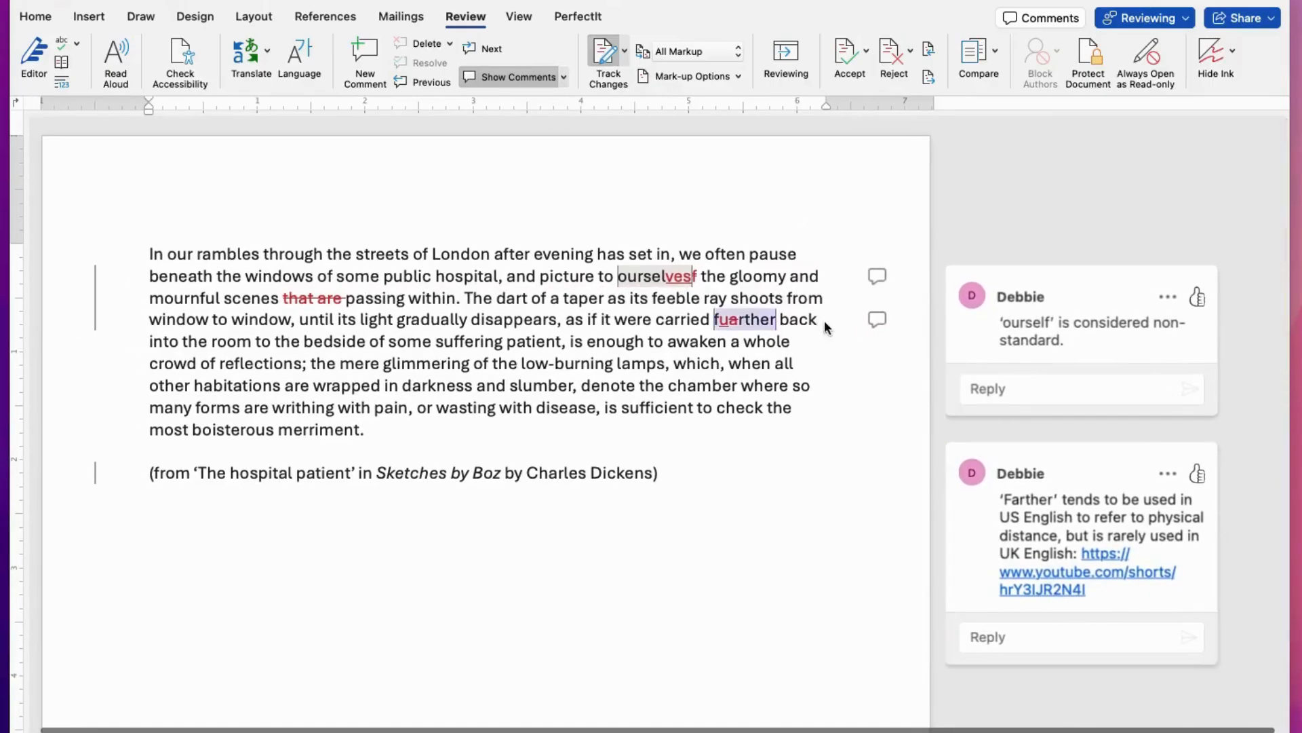
pyautogui.click(877, 277)
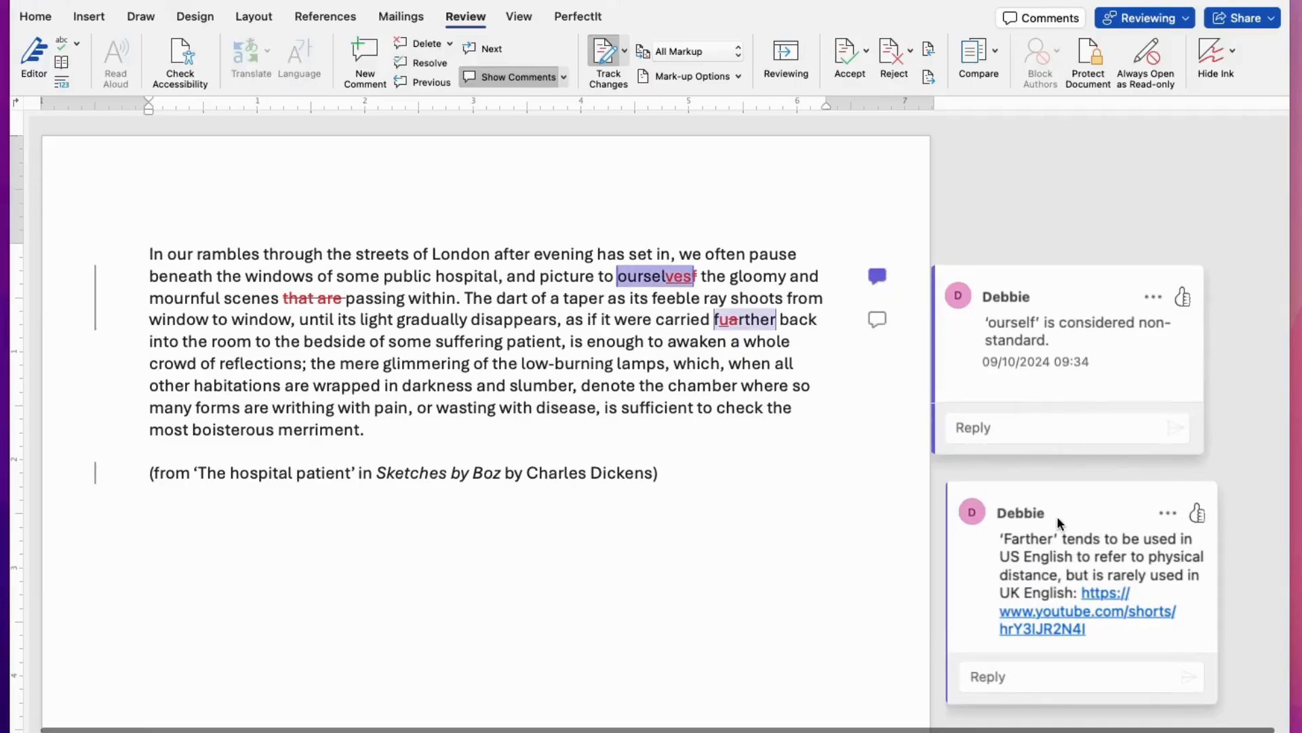
pyautogui.click(878, 318)
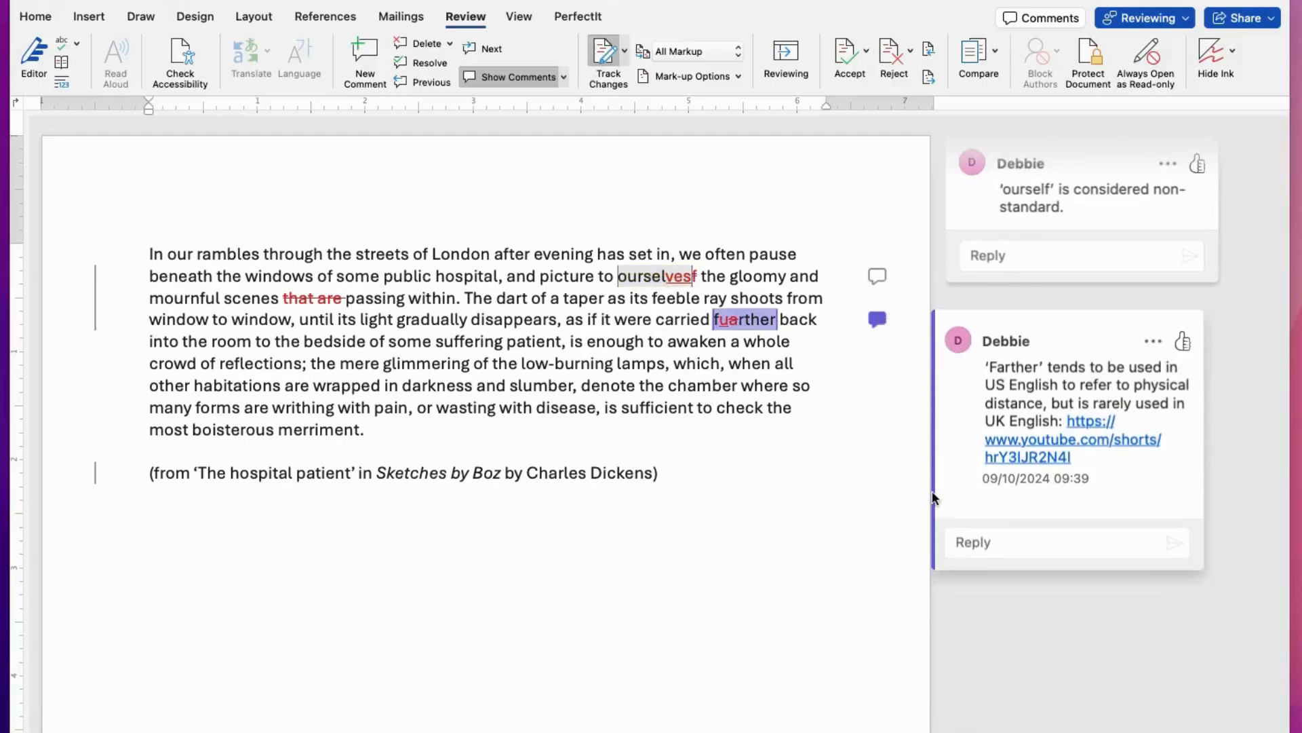
pyautogui.click(877, 276)
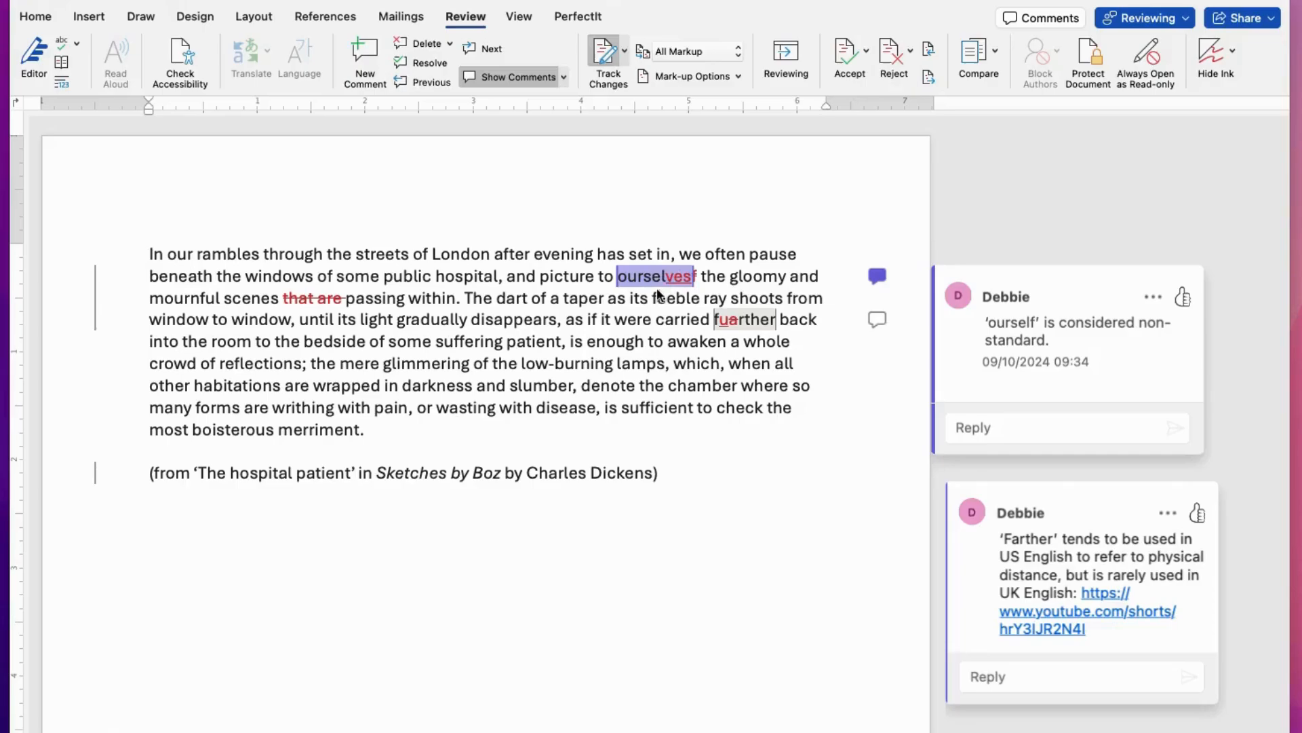
# Step: Resolve the 'ourself' comment thread
pyautogui.scroll(-1, 658, 305)
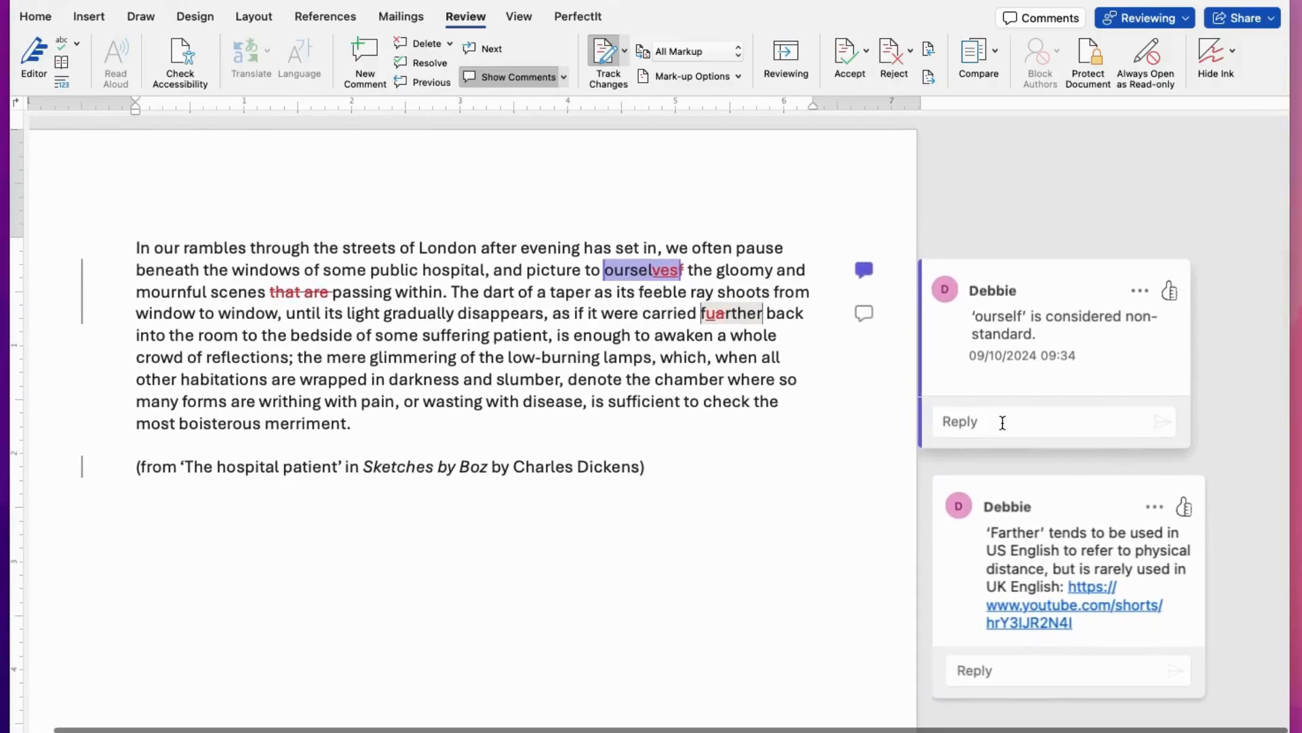
pyautogui.click(1141, 292)
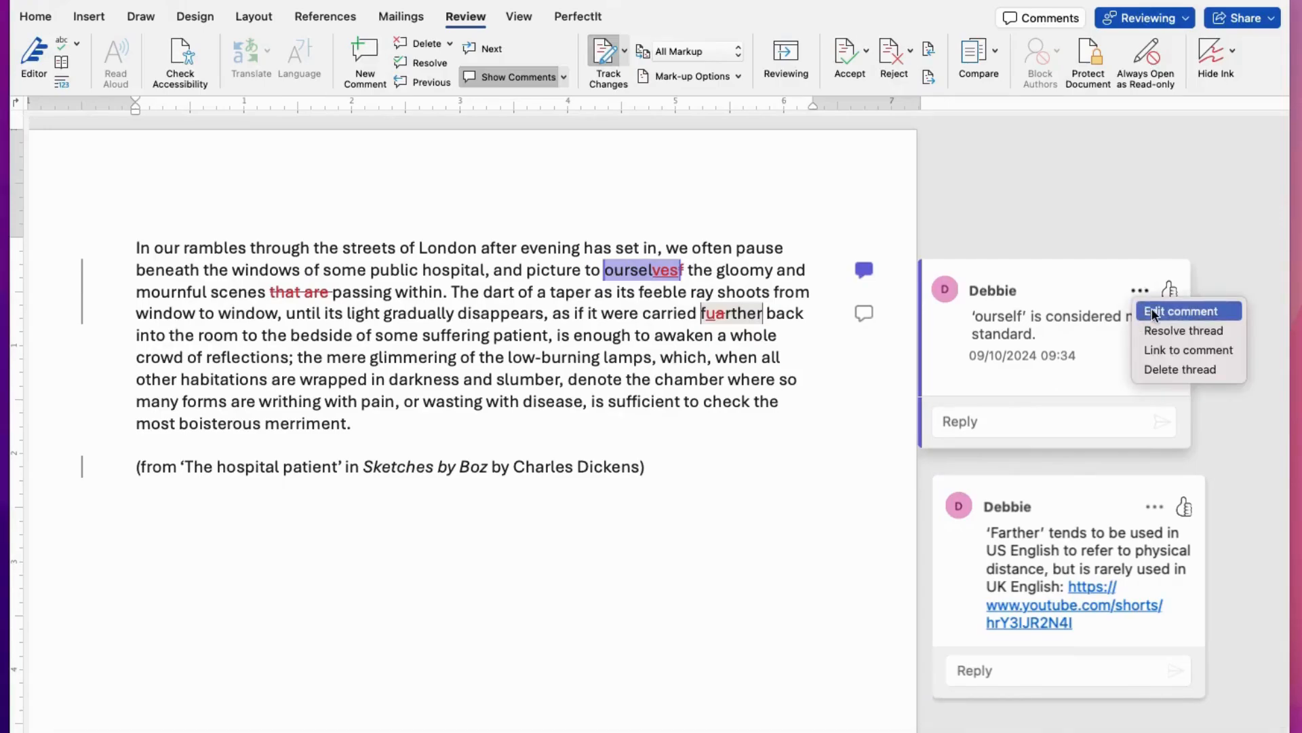
pyautogui.click(1189, 331)
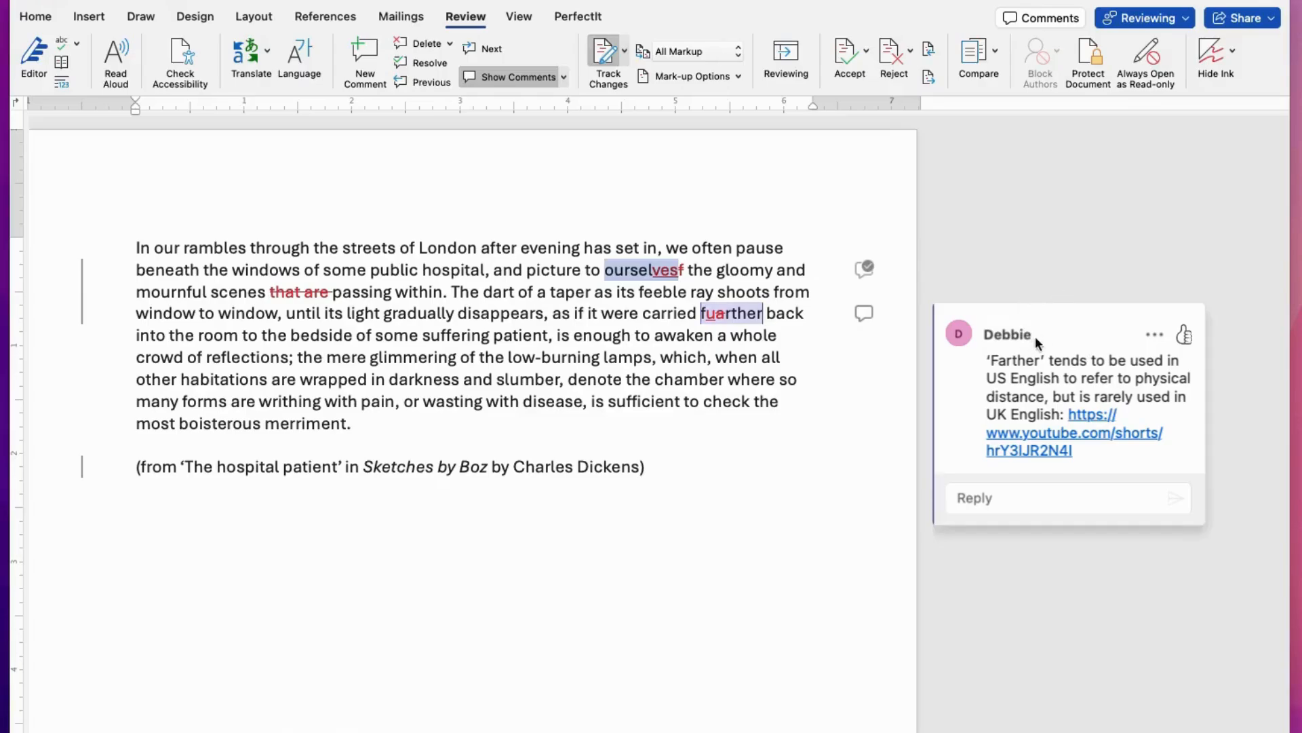
# Step: Reopen the resolved 'ourself' comment thread and close the comments pane
pyautogui.click(867, 267)
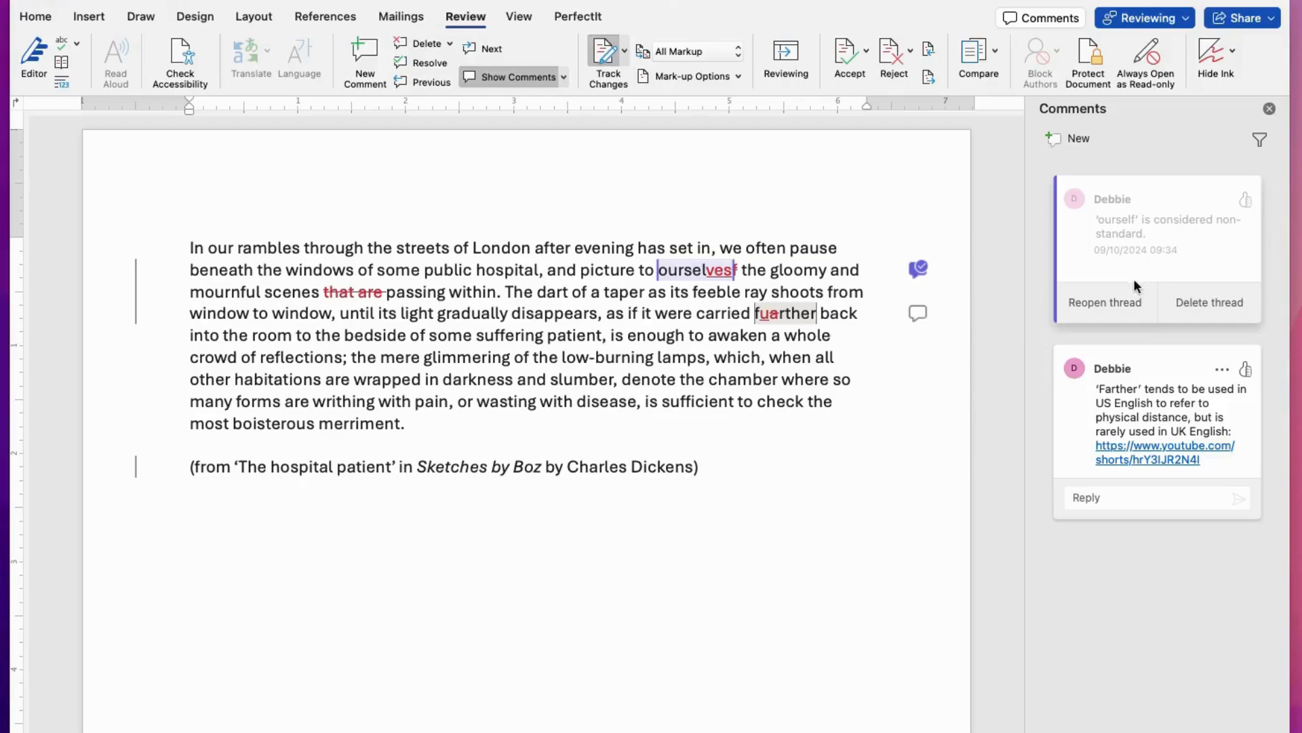
pyautogui.click(1107, 302)
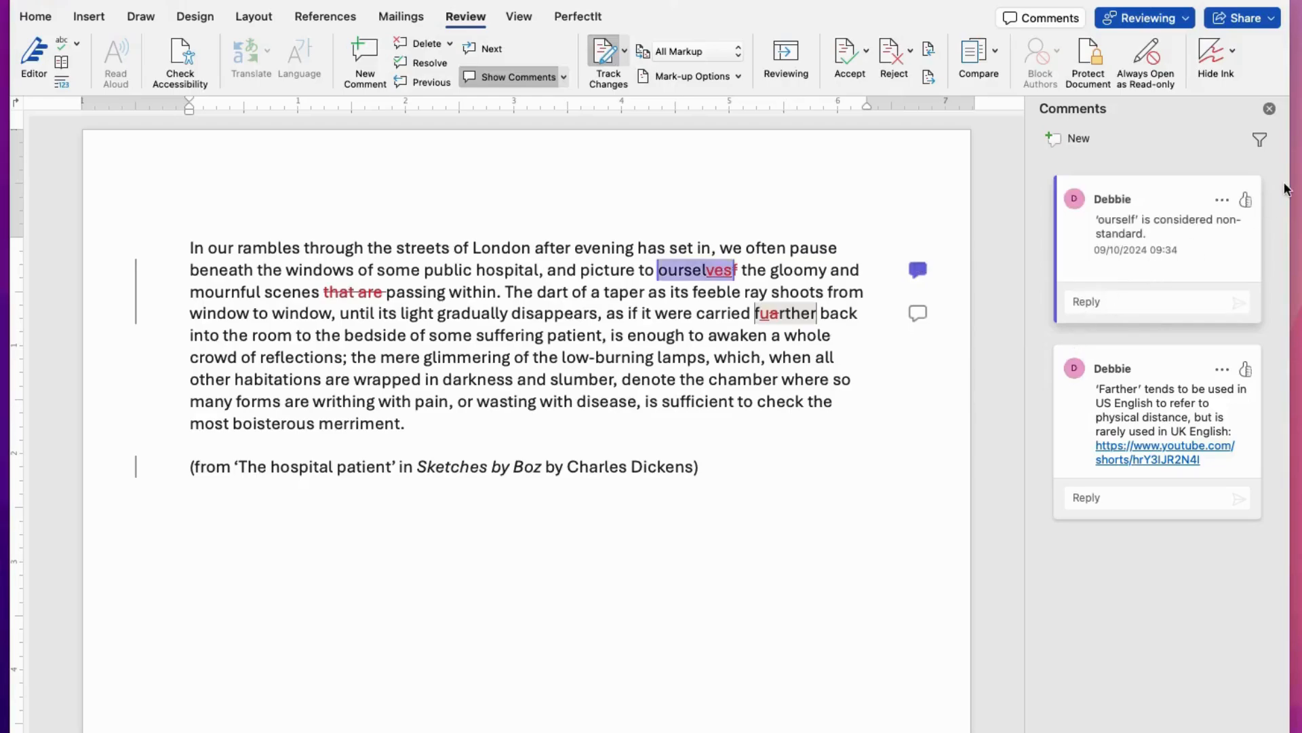
pyautogui.click(1269, 109)
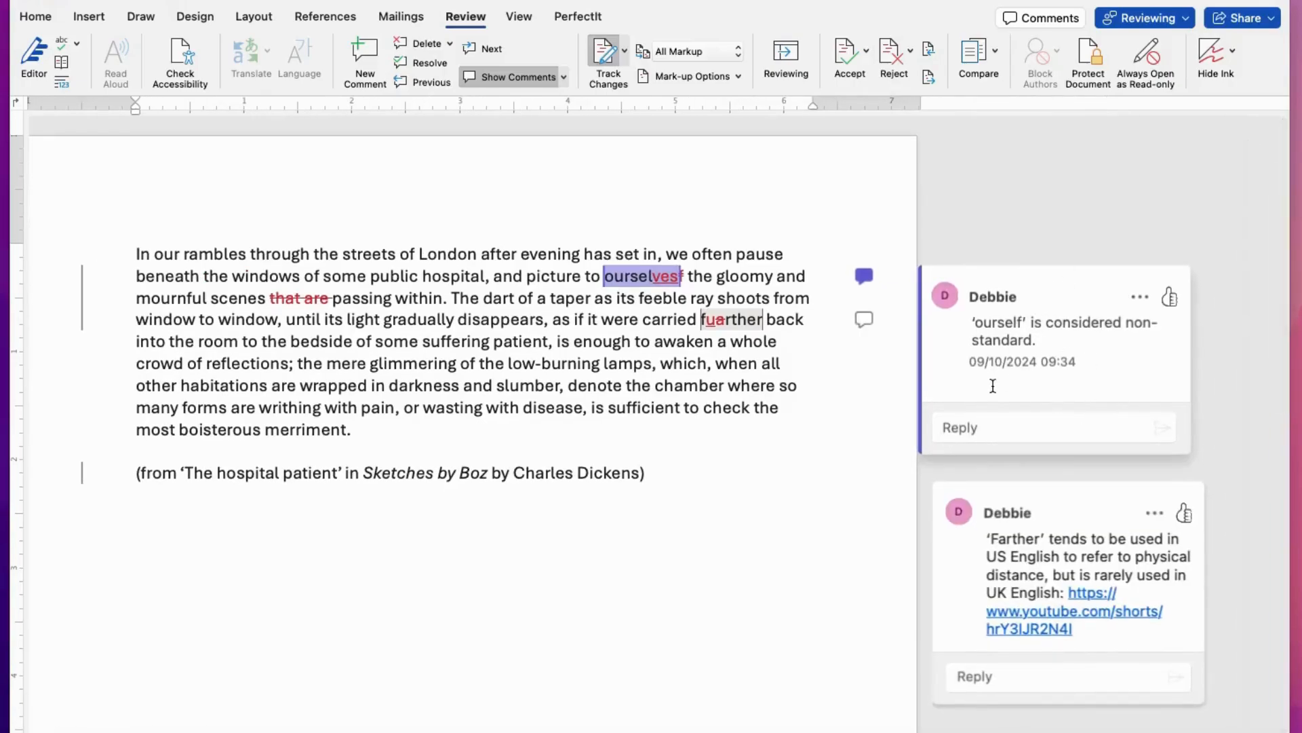
# Step: Delete the 'ourself' comment thread and undo the deletion
pyautogui.click(1141, 296)
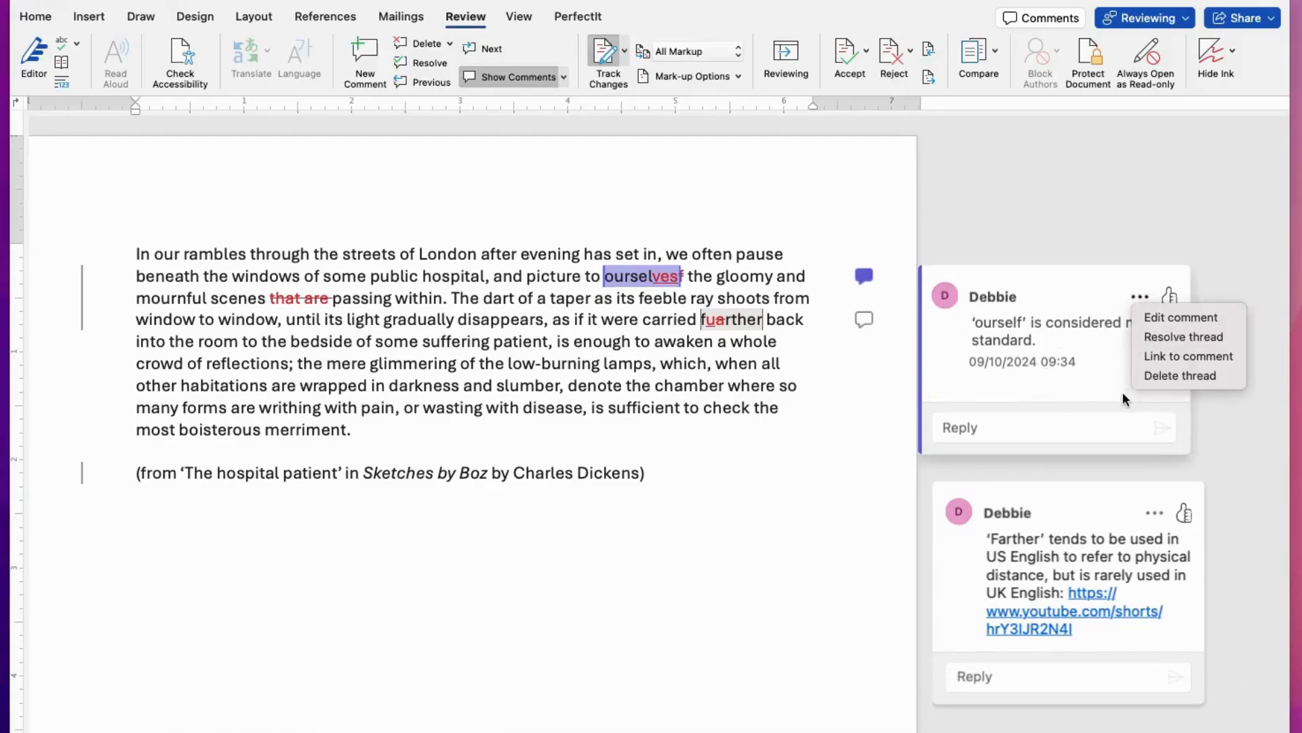
pyautogui.click(1161, 377)
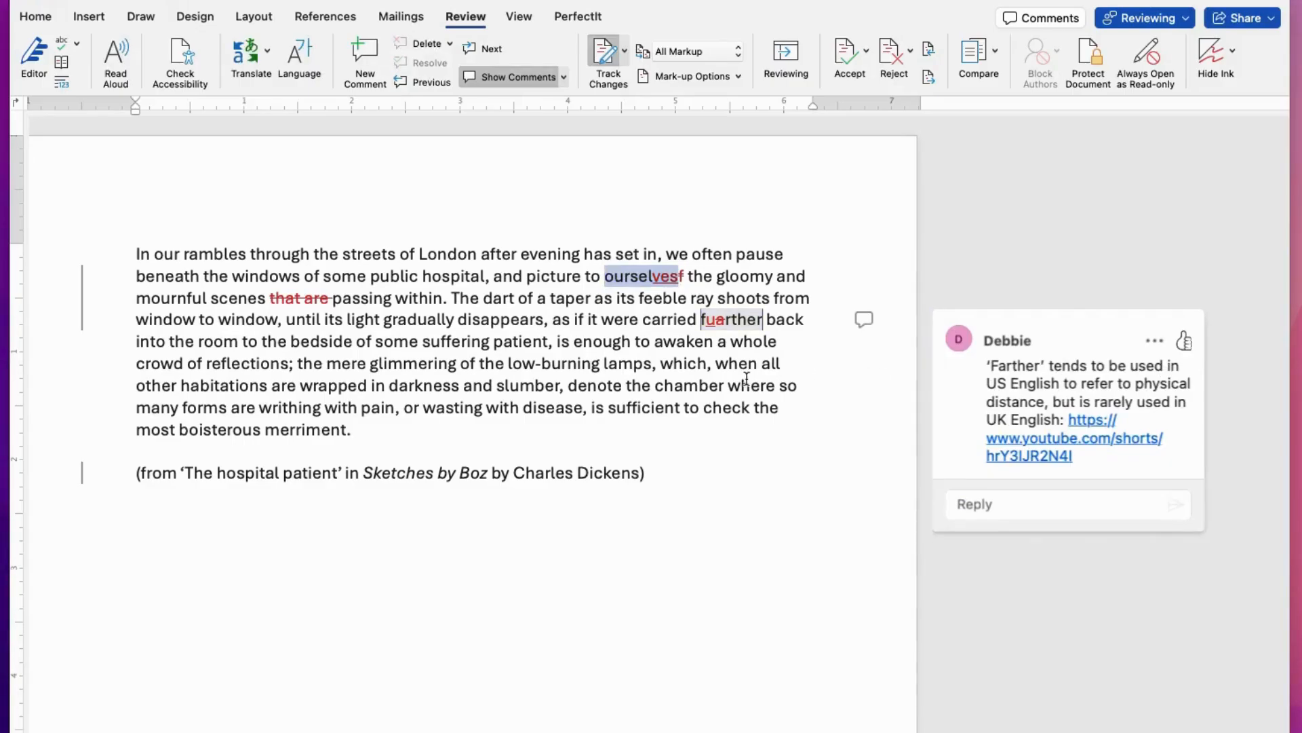
pyautogui.press('super+z')
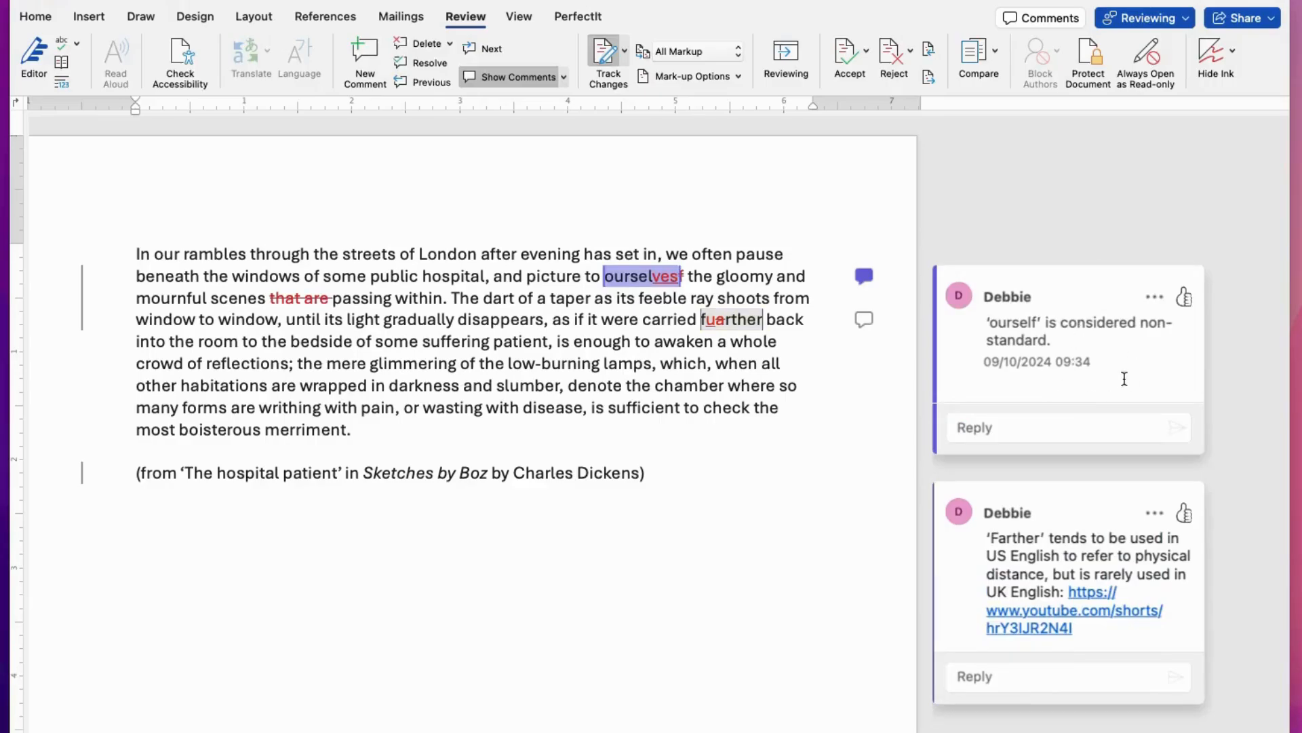
# Step: Type sample text into the 'ourself' comment's reply box and delete it again
pyautogui.click(1154, 297)
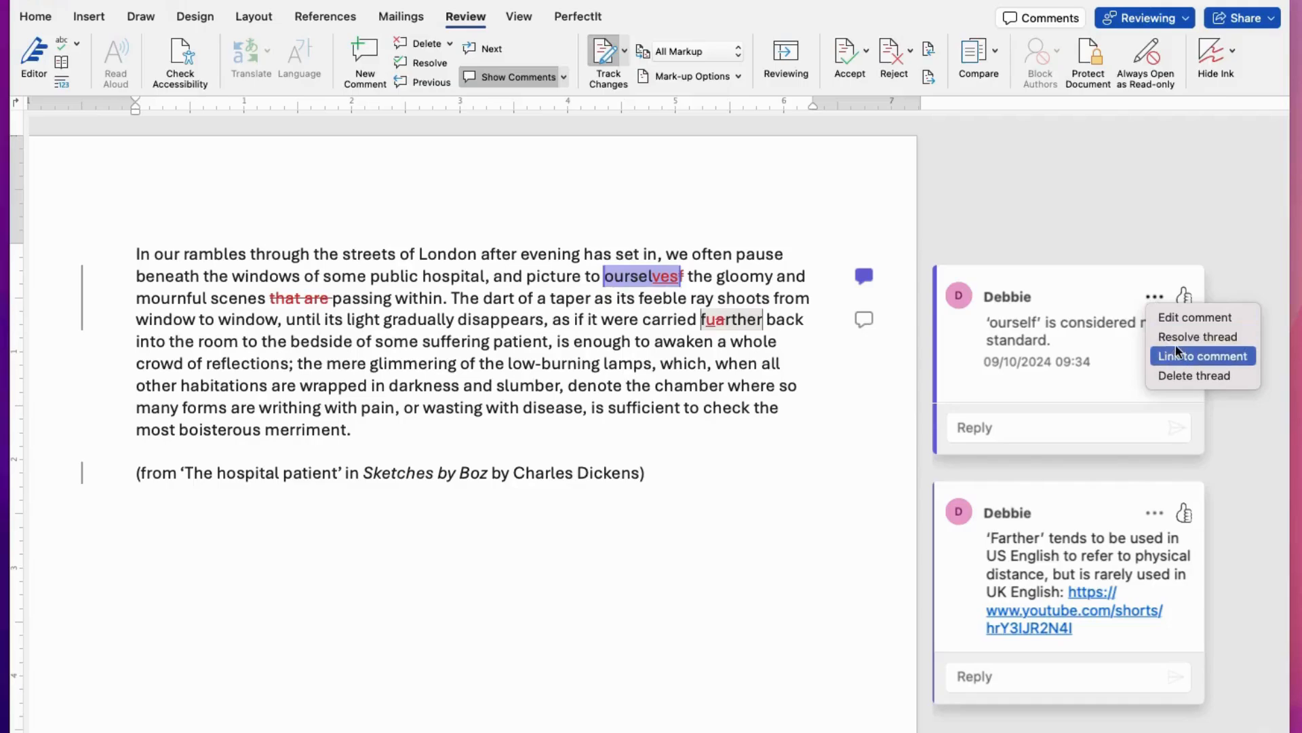
pyautogui.click(1075, 425)
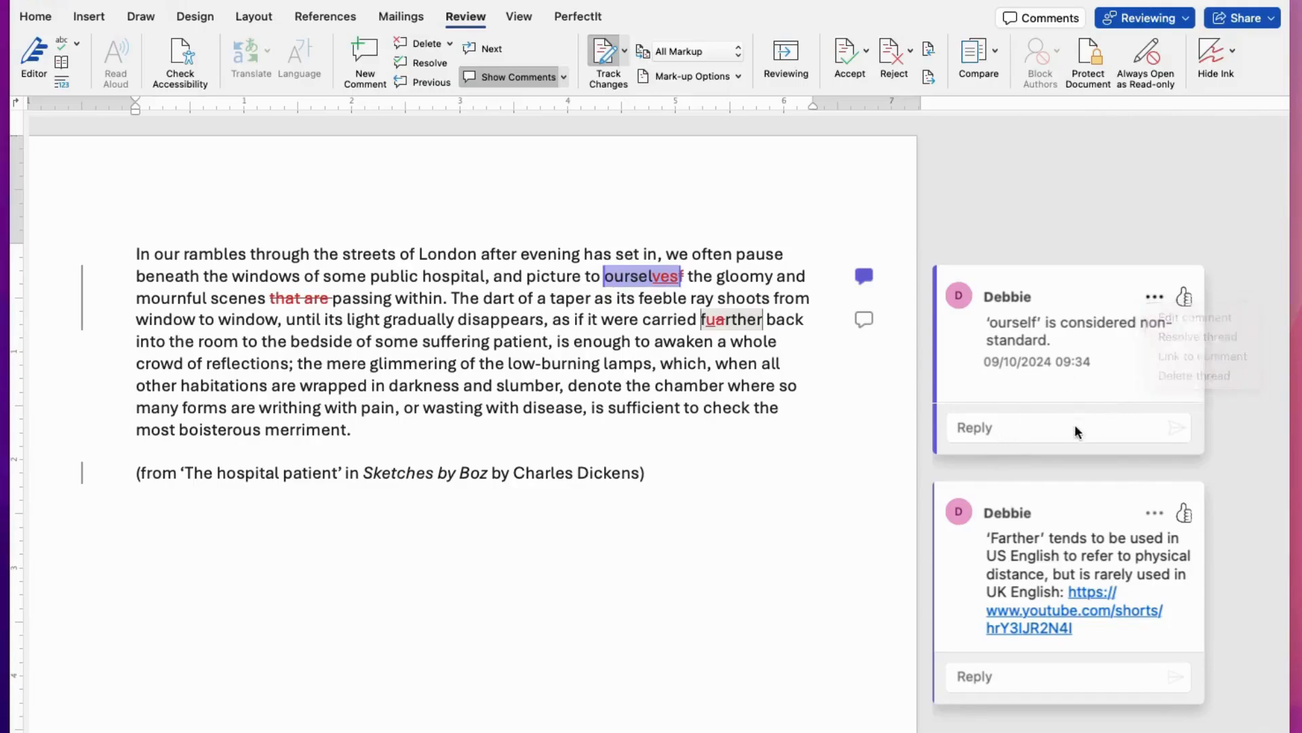
pyautogui.click(1018, 429)
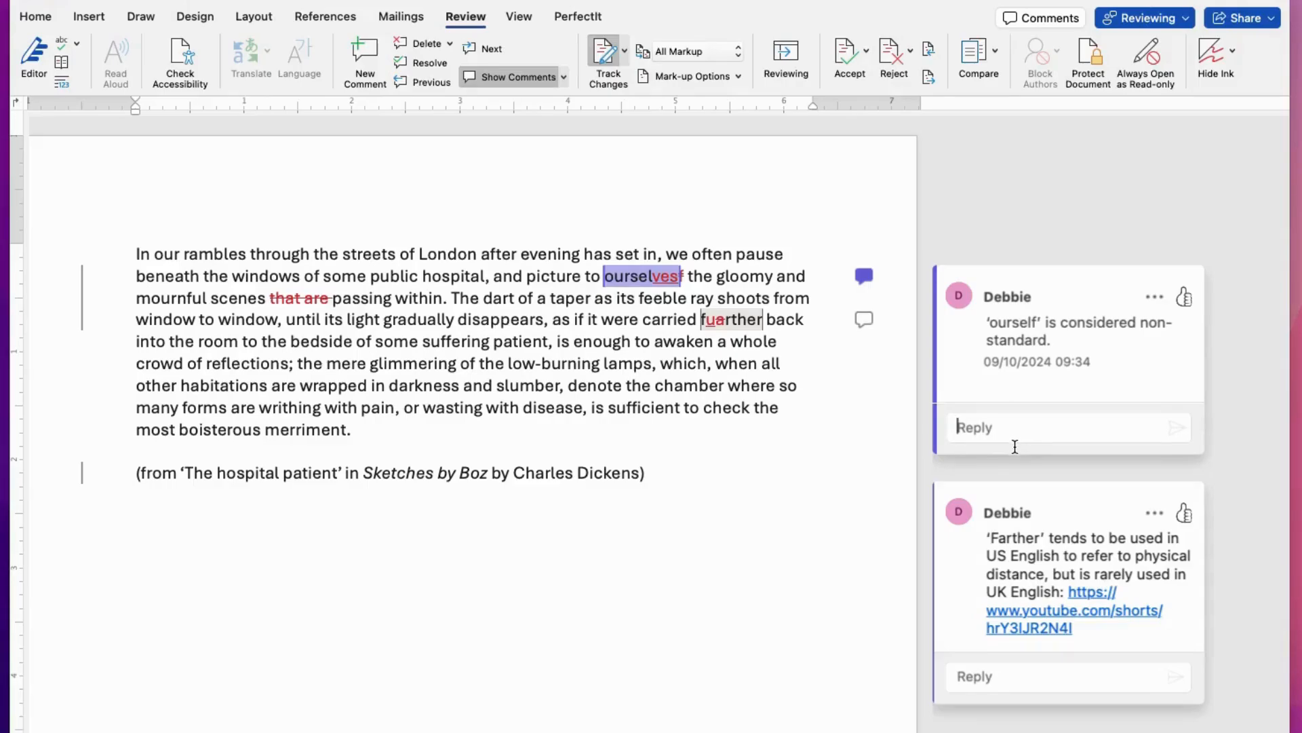
pyautogui.write('hlasdfhlfad')
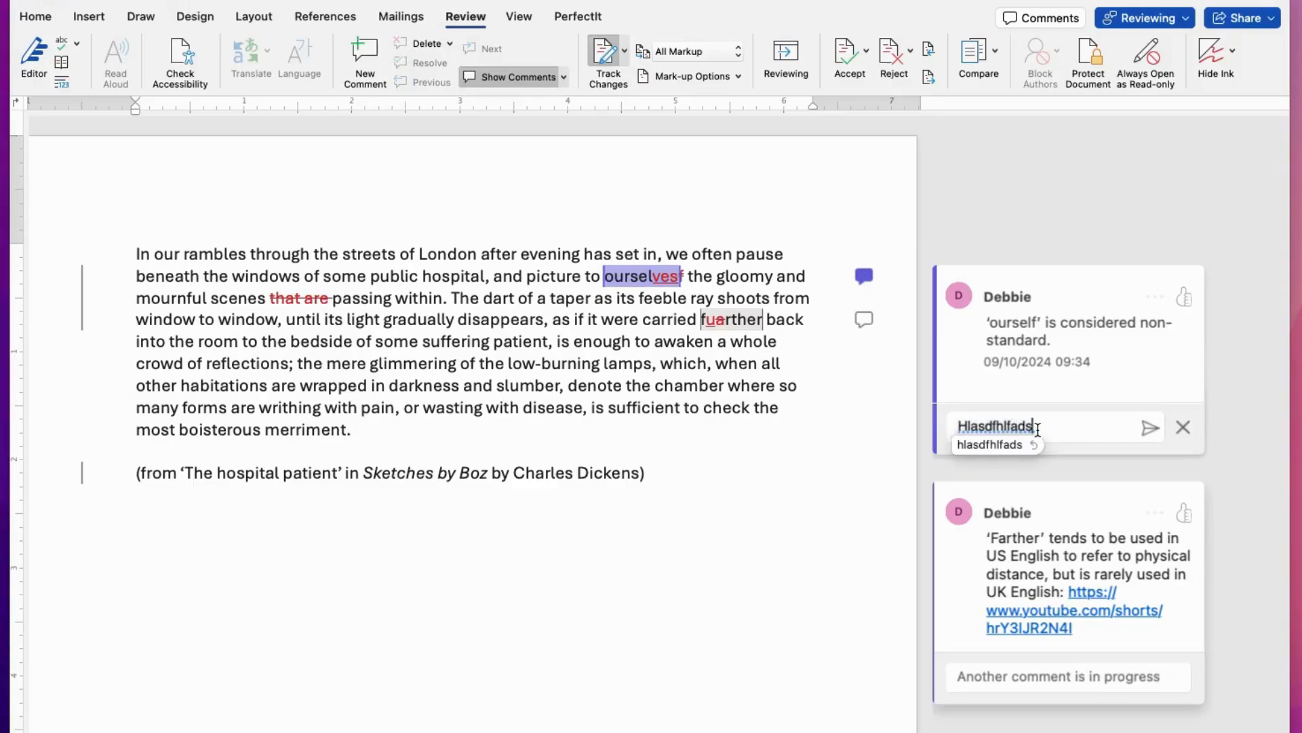
pyautogui.press('BackSpace')
pyautogui.press('BackSpace')
pyautogui.press('BackSpace')
pyautogui.press('BackSpace')
pyautogui.press('BackSpace')
pyautogui.press('BackSpace')
pyautogui.press('BackSpace')
pyautogui.press('BackSpace')
pyautogui.press('BackSpace')
pyautogui.press('BackSpace')
pyautogui.press('BackSpace')
pyautogui.press('BackSpace')
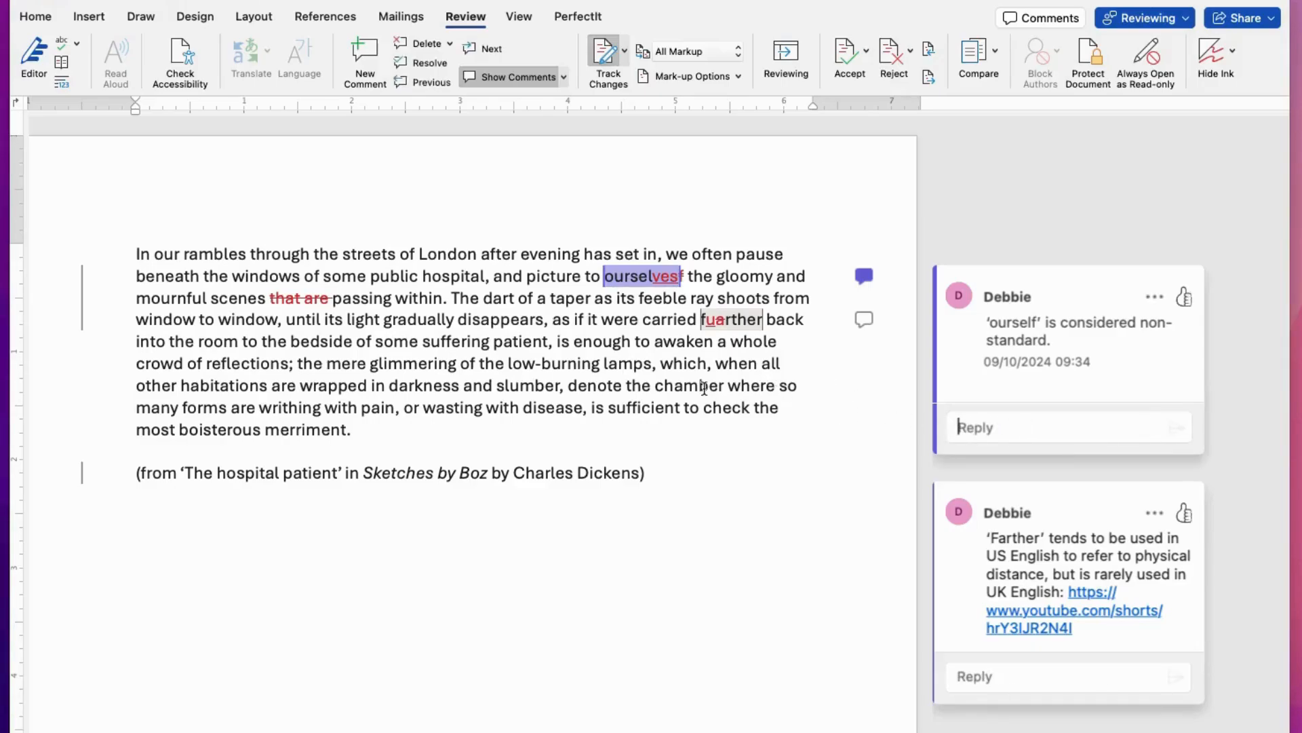
pyautogui.click(1159, 298)
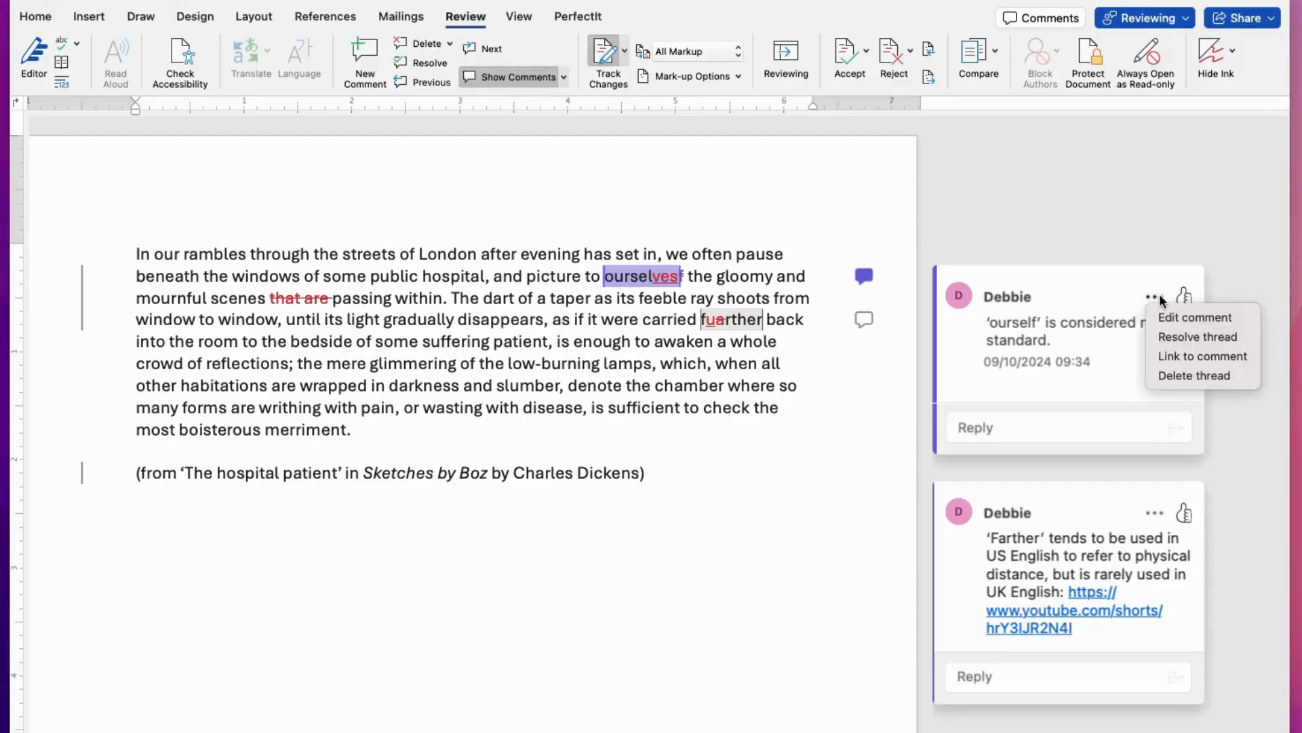
pyautogui.click(803, 364)
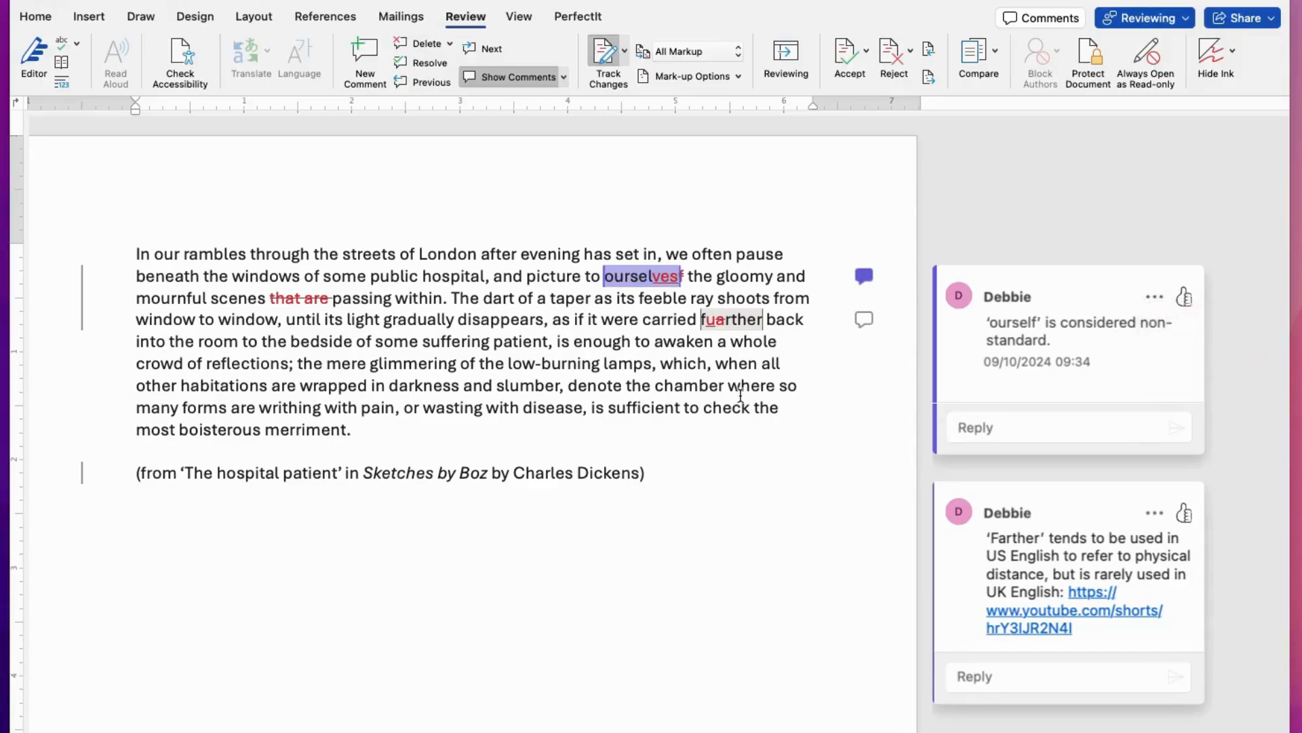
pyautogui.scroll(-1, 741, 393)
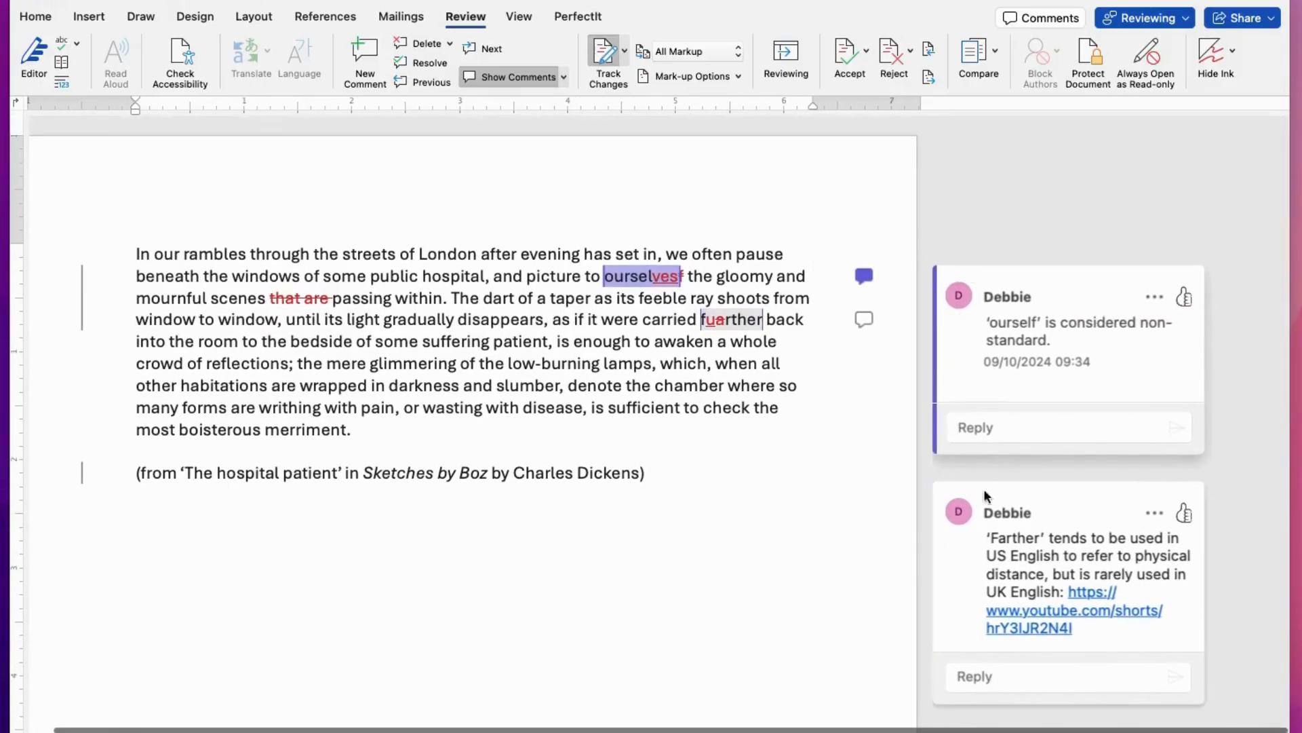
# Step: Select the 'ourselves' and 'fuarther' changes in turn to bring up each comment thread
pyautogui.hscroll(-2, 701, 465)
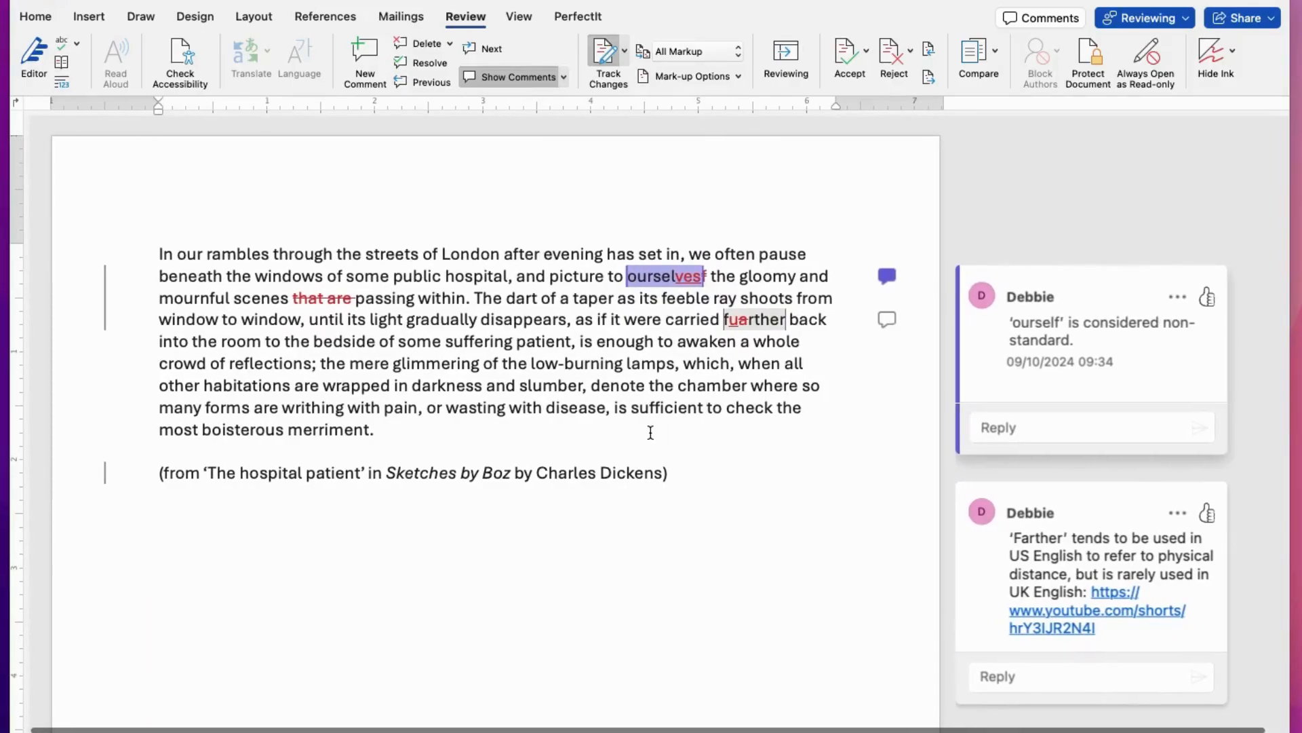
pyautogui.click(40, 498)
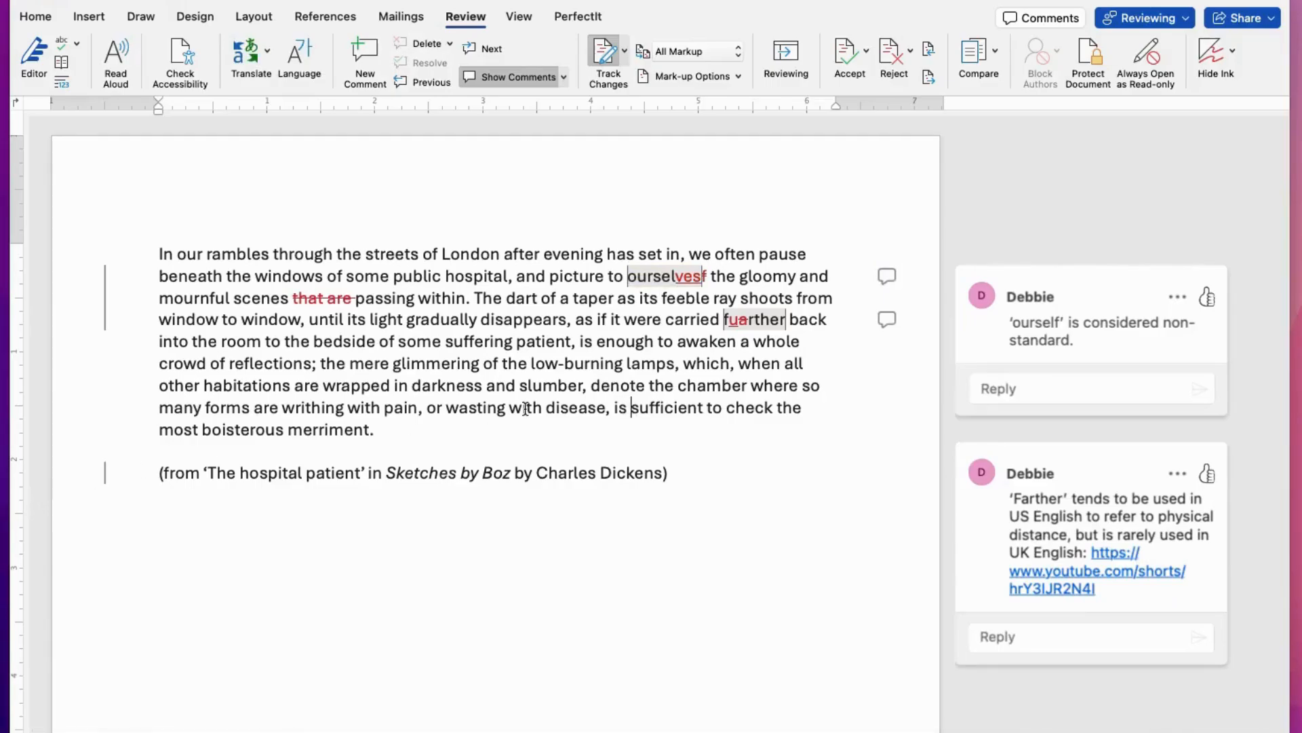
pyautogui.click(665, 277)
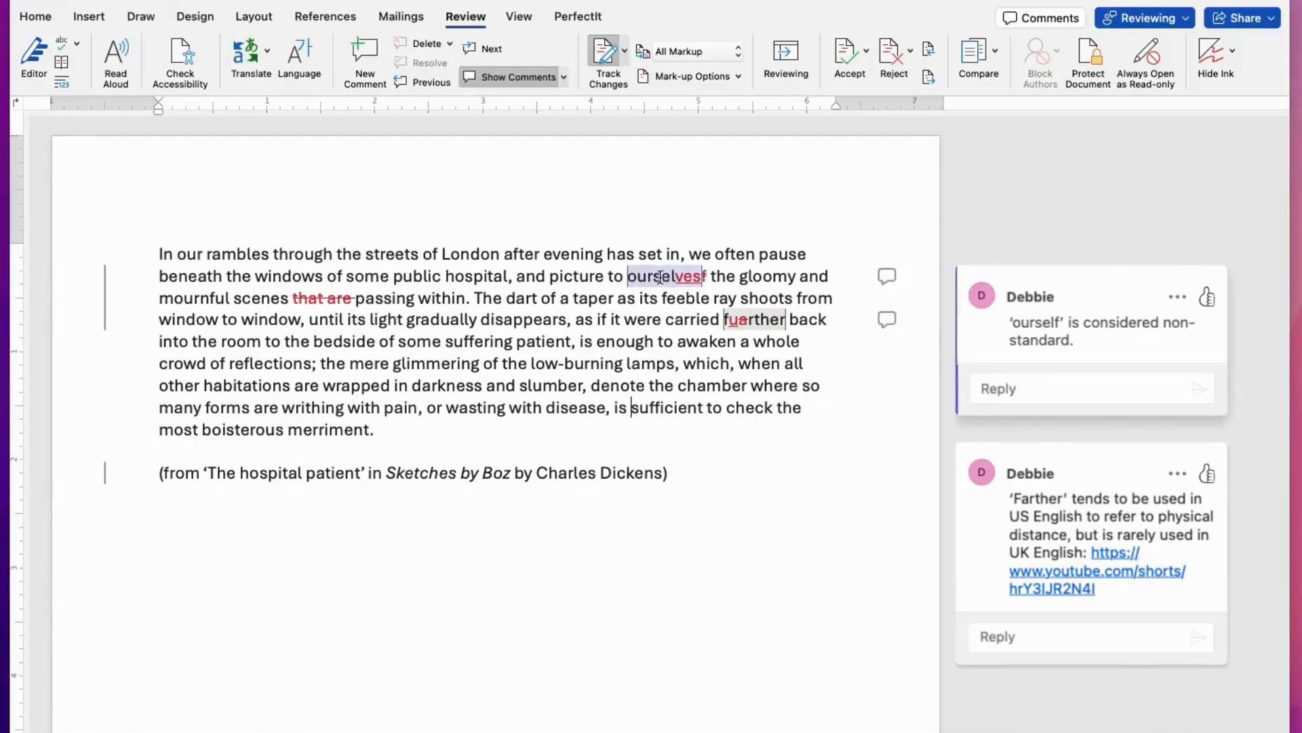
pyautogui.click(749, 327)
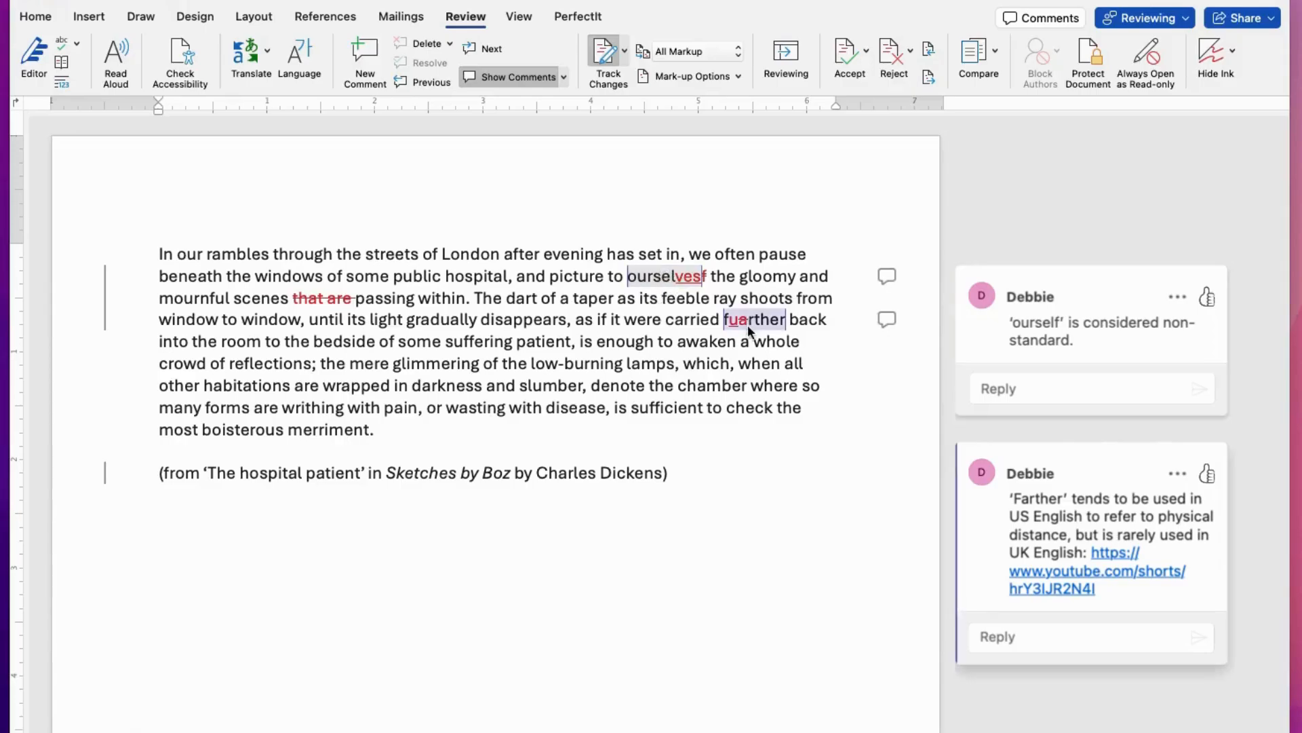
pyautogui.click(786, 321)
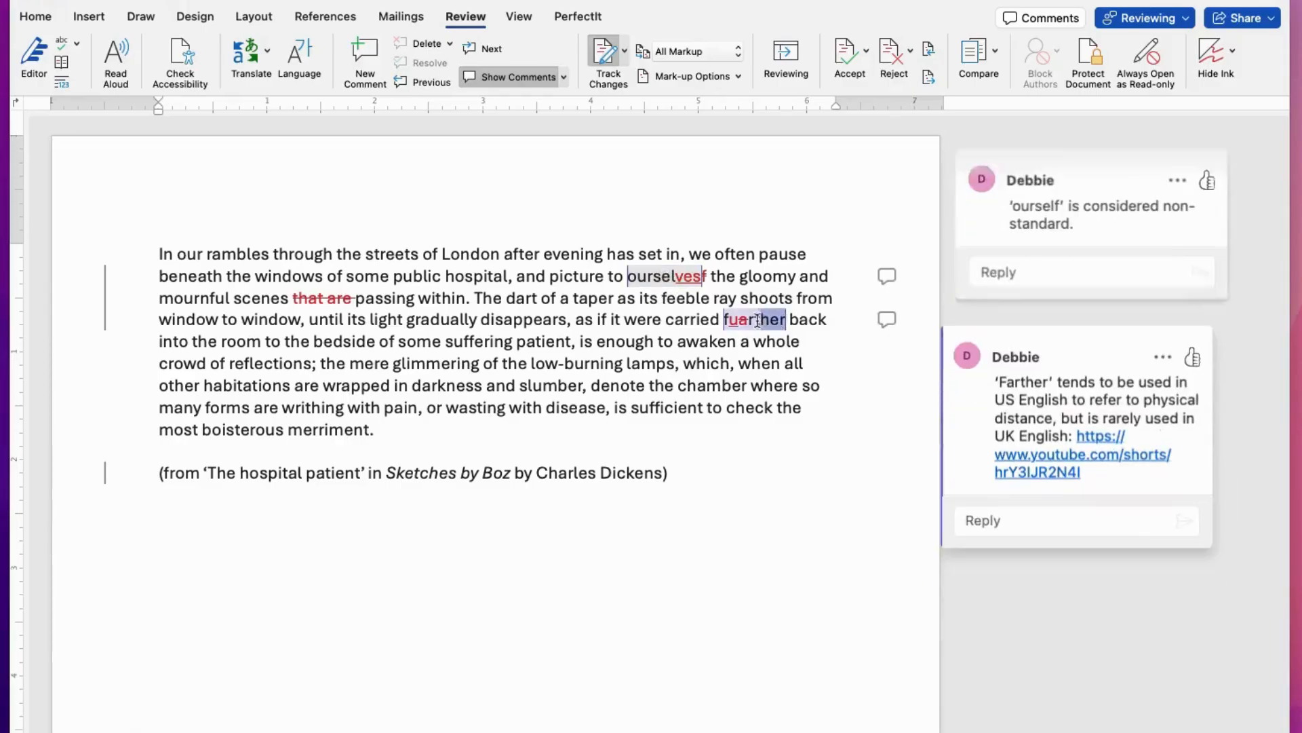
pyautogui.click(718, 338)
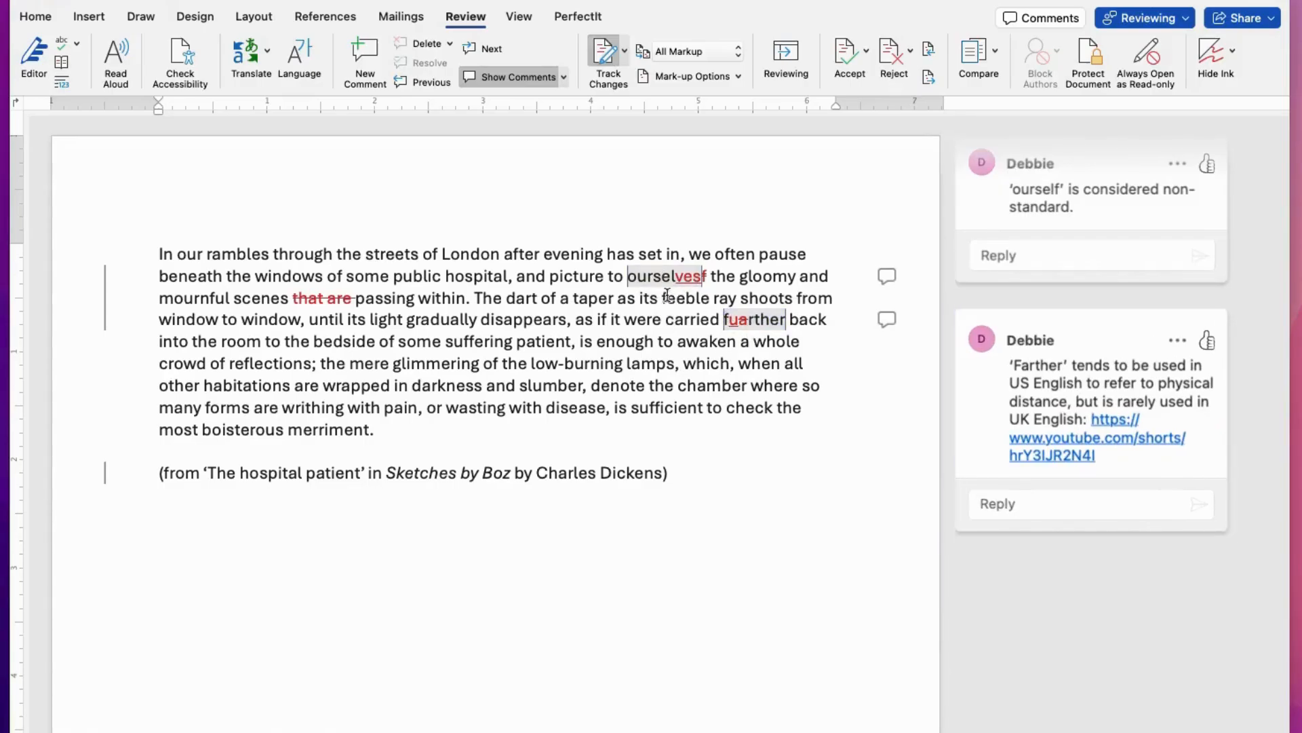
# Step: Start a reply to the 'ourself' comment from the word's context menu
pyautogui.rightClick(656, 278)
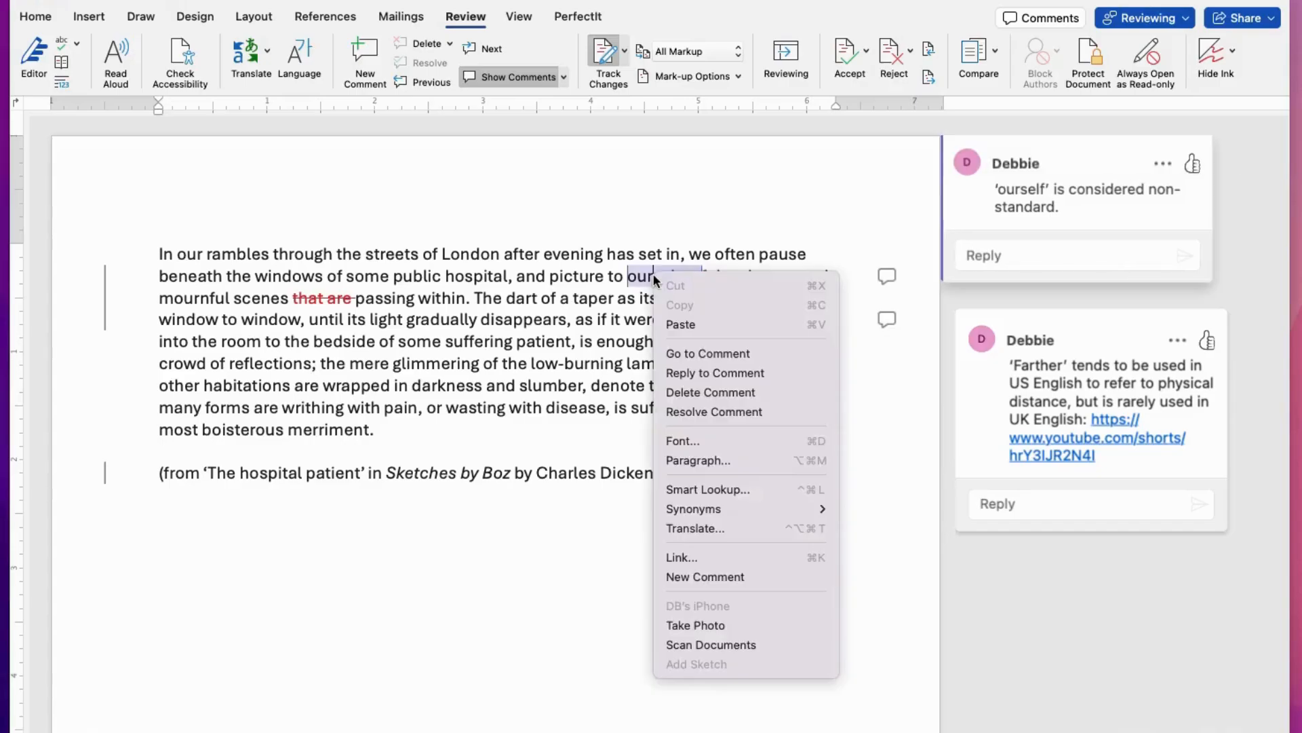
pyautogui.click(689, 380)
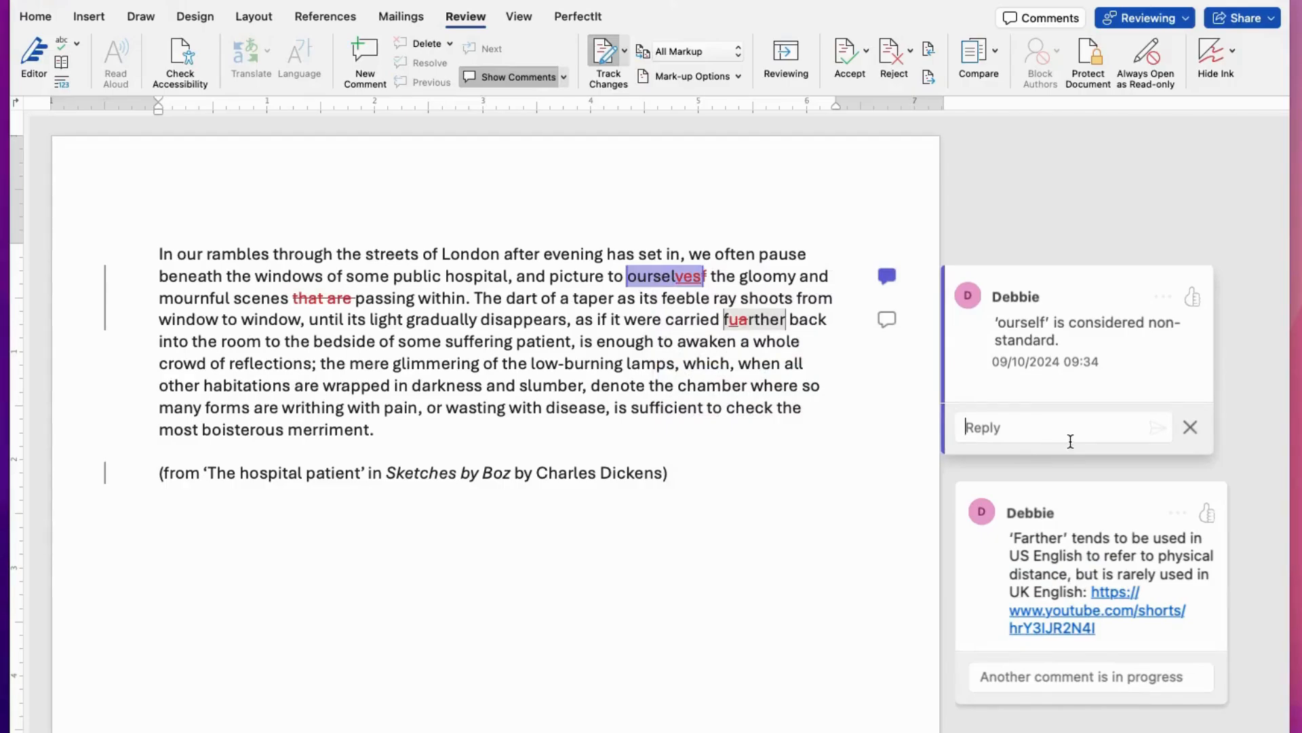
pyautogui.scroll(-1, 770, 436)
pyautogui.scroll(1, 770, 436)
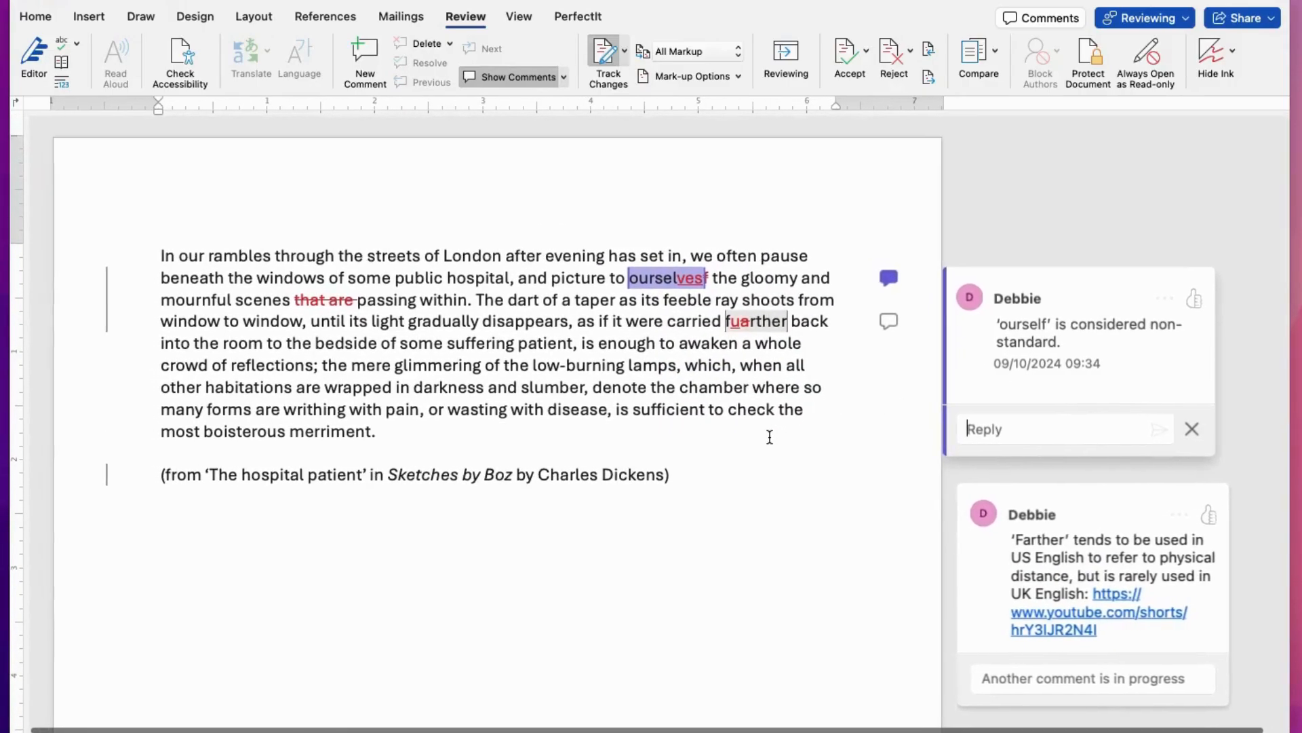
pyautogui.scroll(-1, 769, 436)
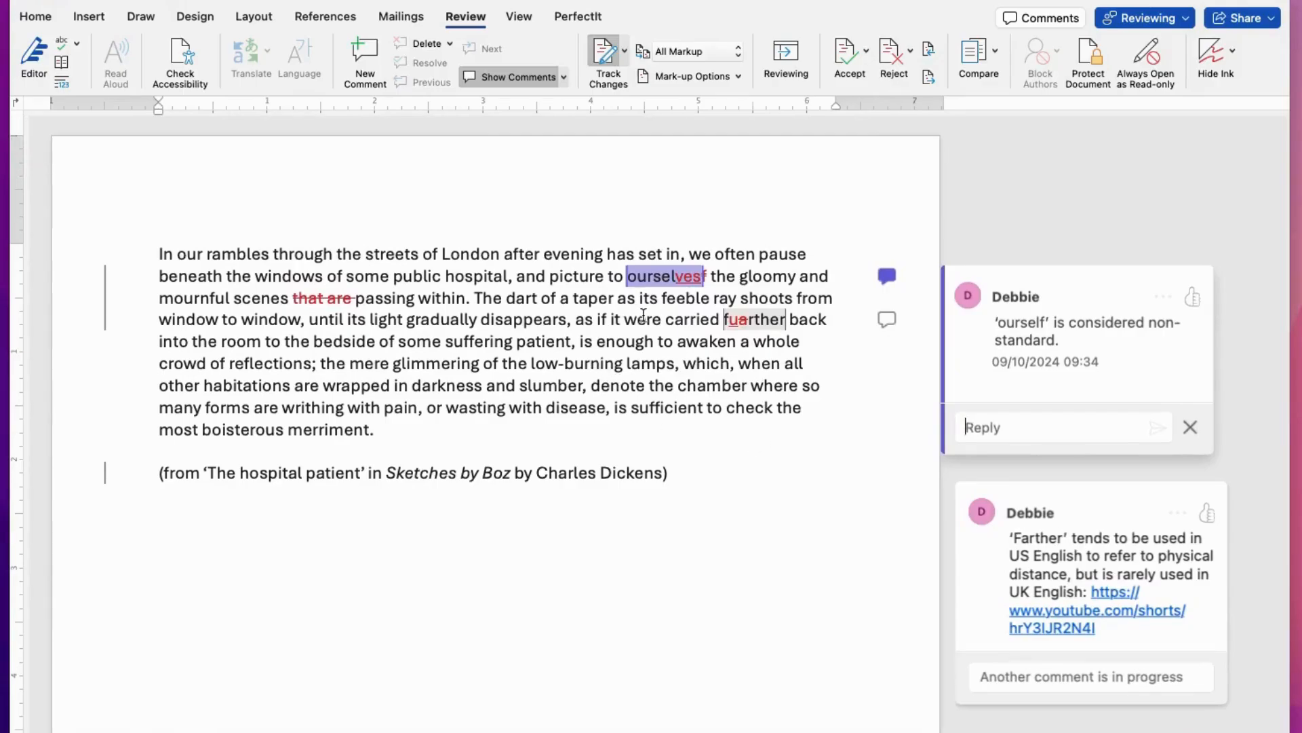
pyautogui.click(651, 278)
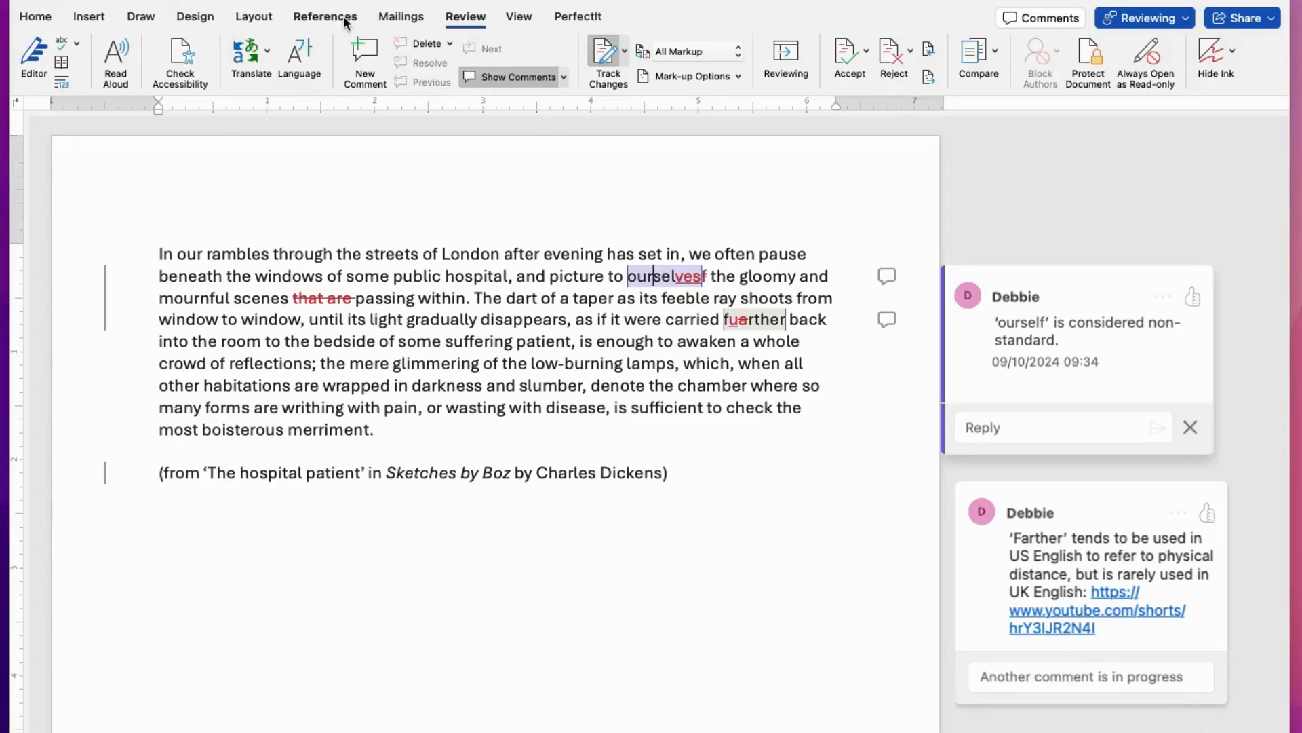
# Step: Examine the comment Delete options and the 'Farther' comment thread
pyautogui.click(443, 255)
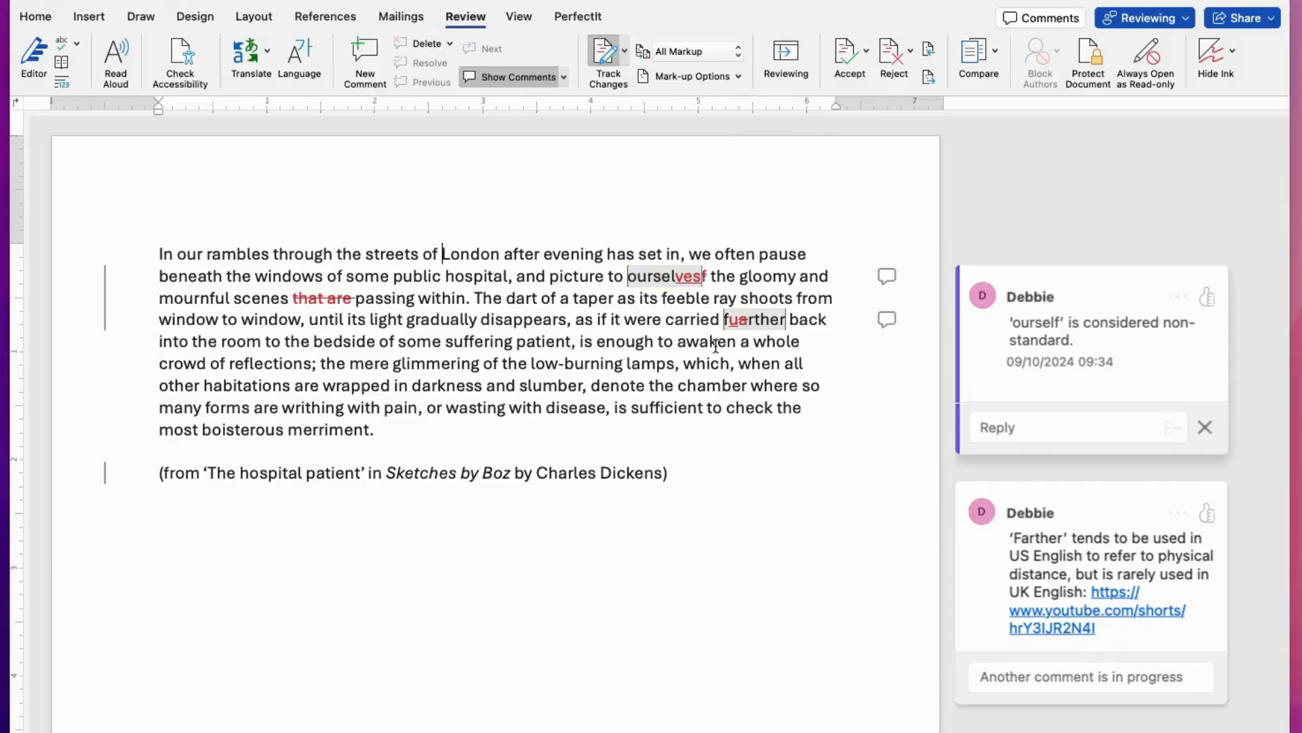
pyautogui.click(650, 278)
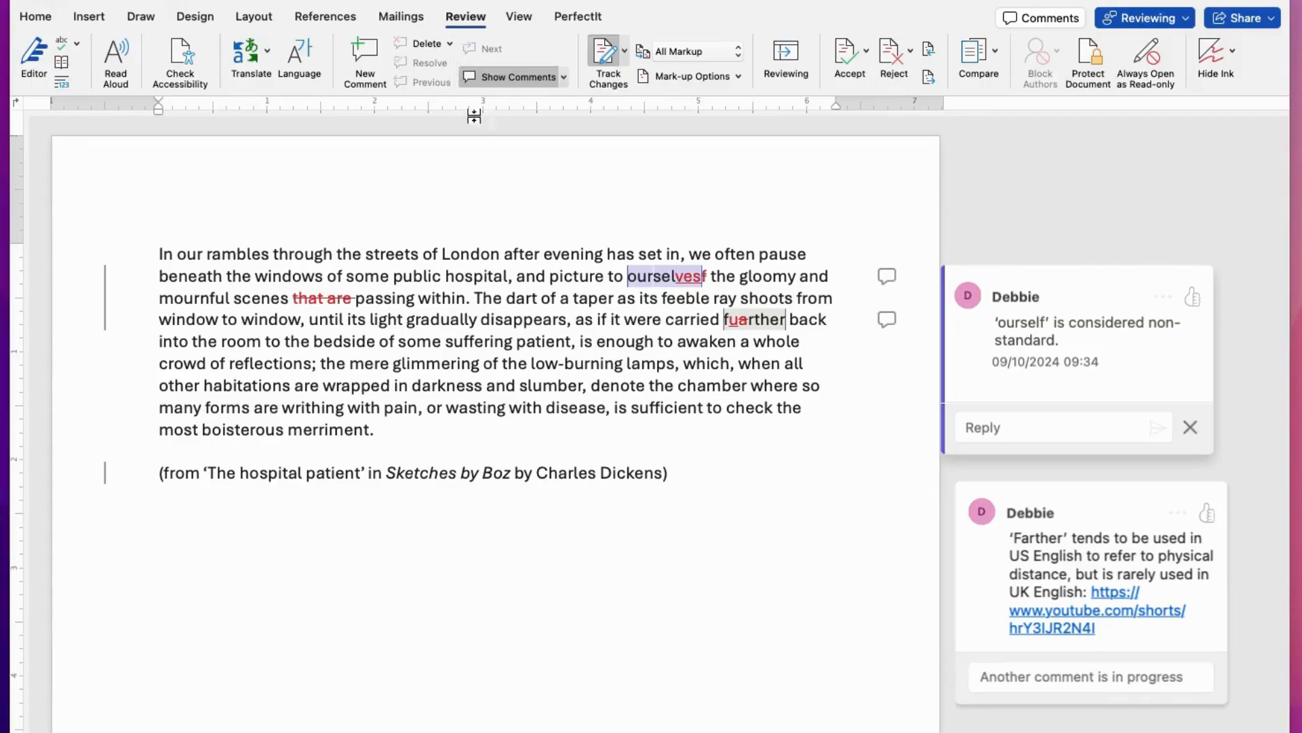
pyautogui.click(450, 43)
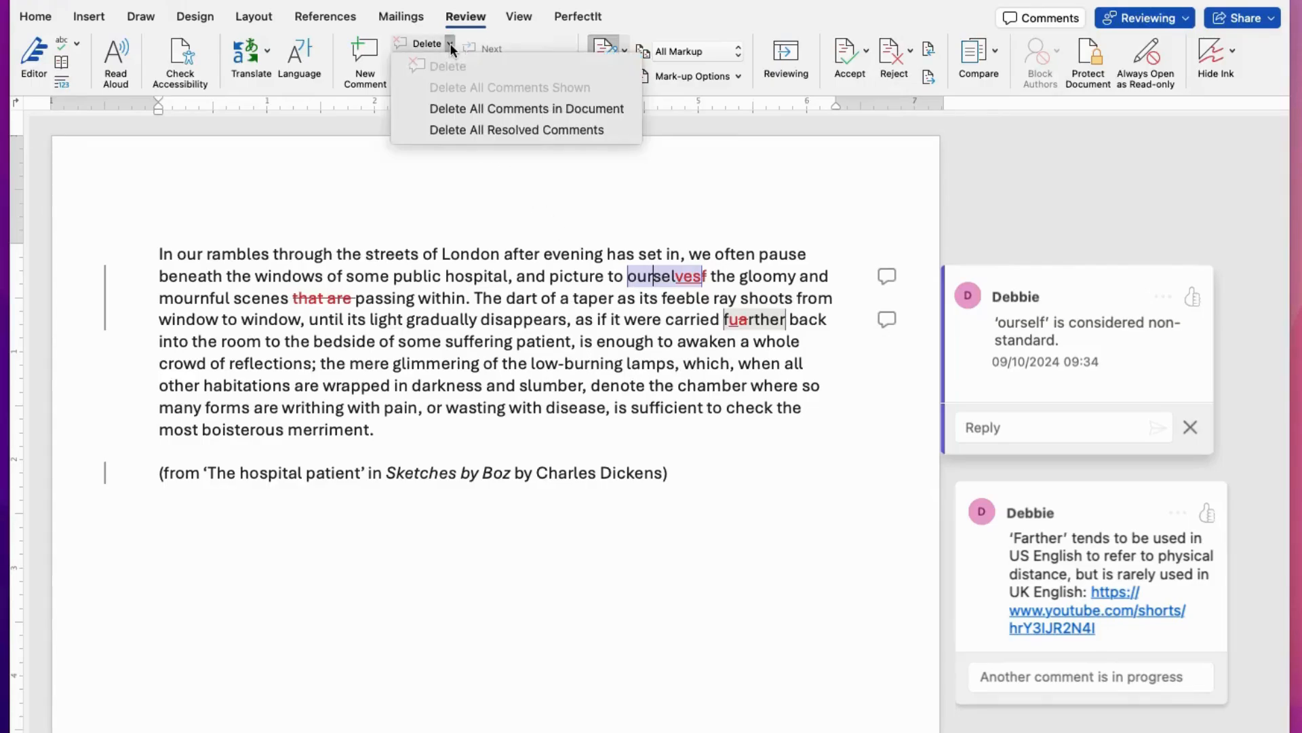
pyautogui.click(449, 43)
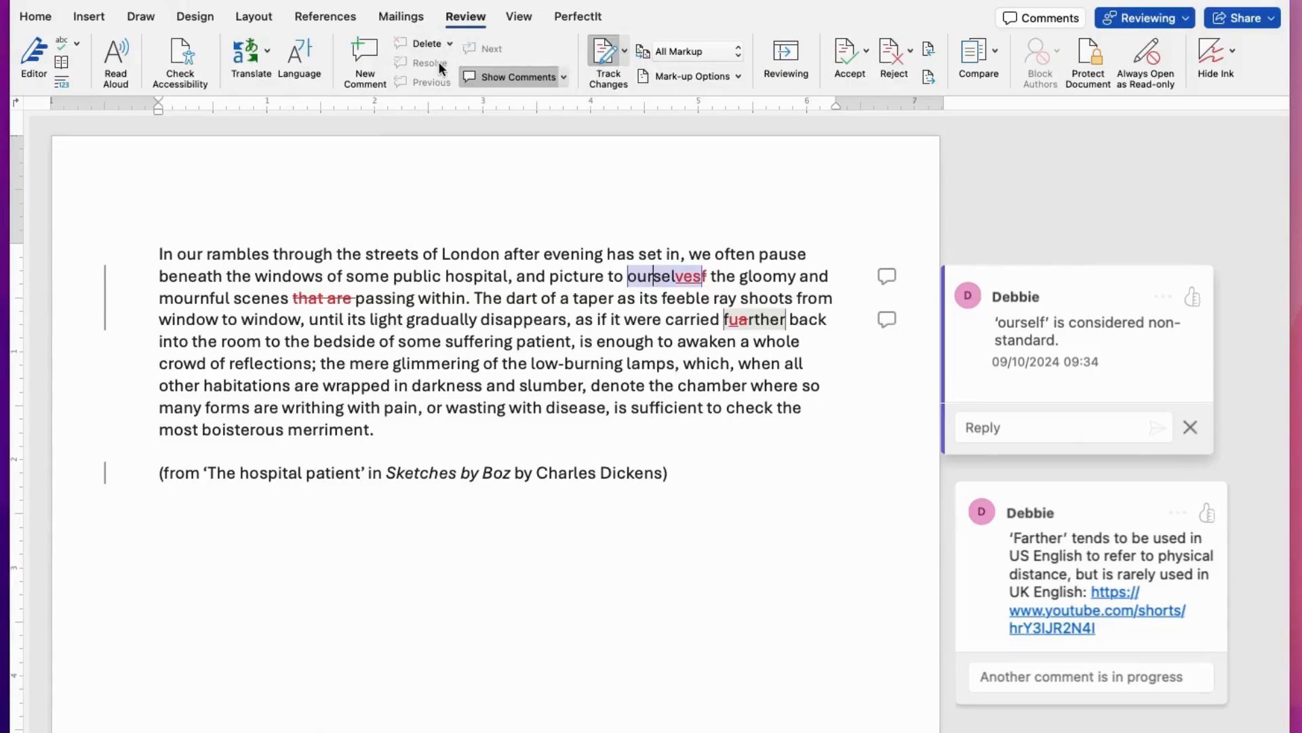
pyautogui.click(506, 321)
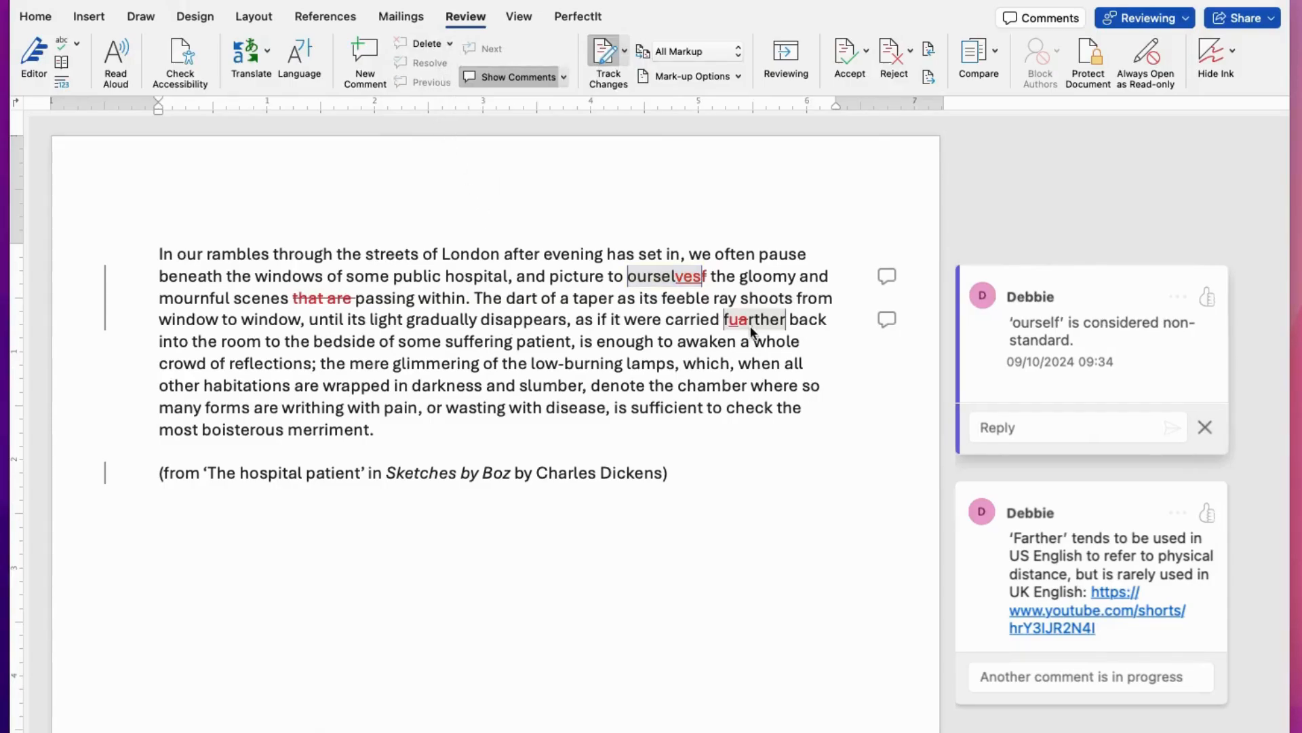
pyautogui.click(751, 331)
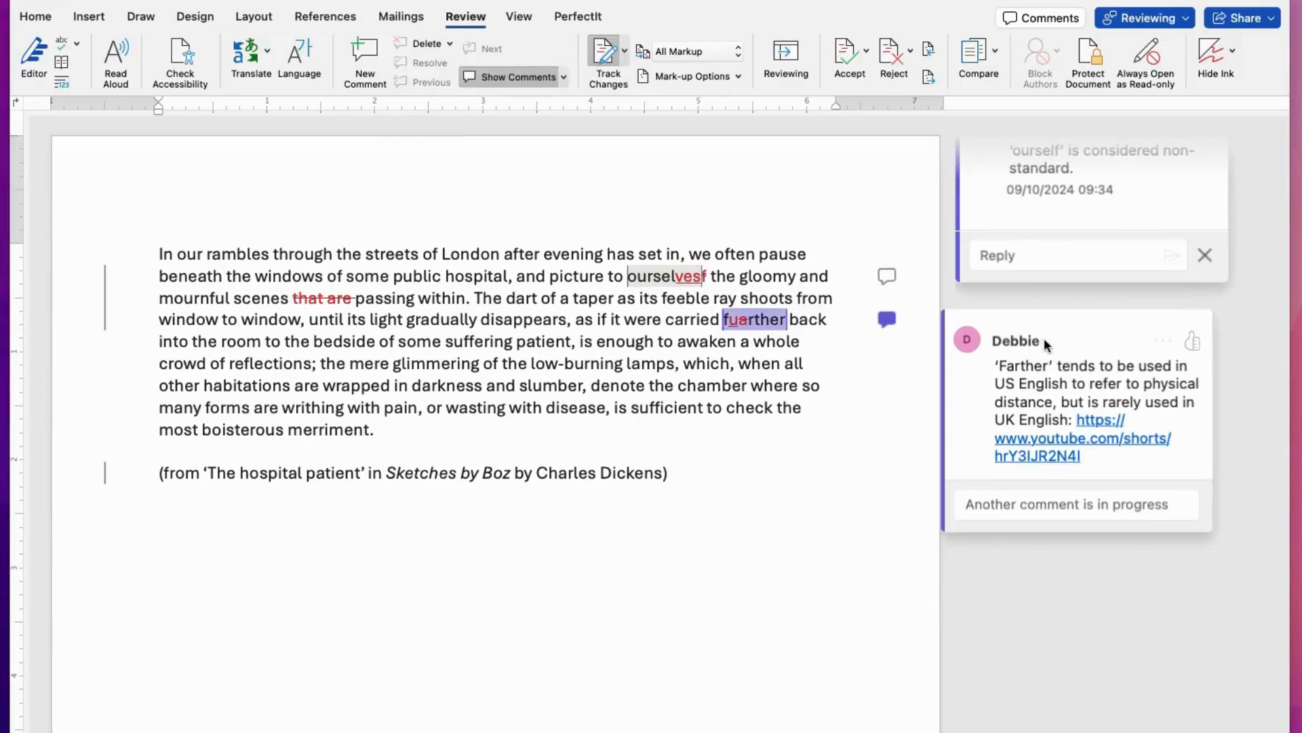
pyautogui.click(1045, 341)
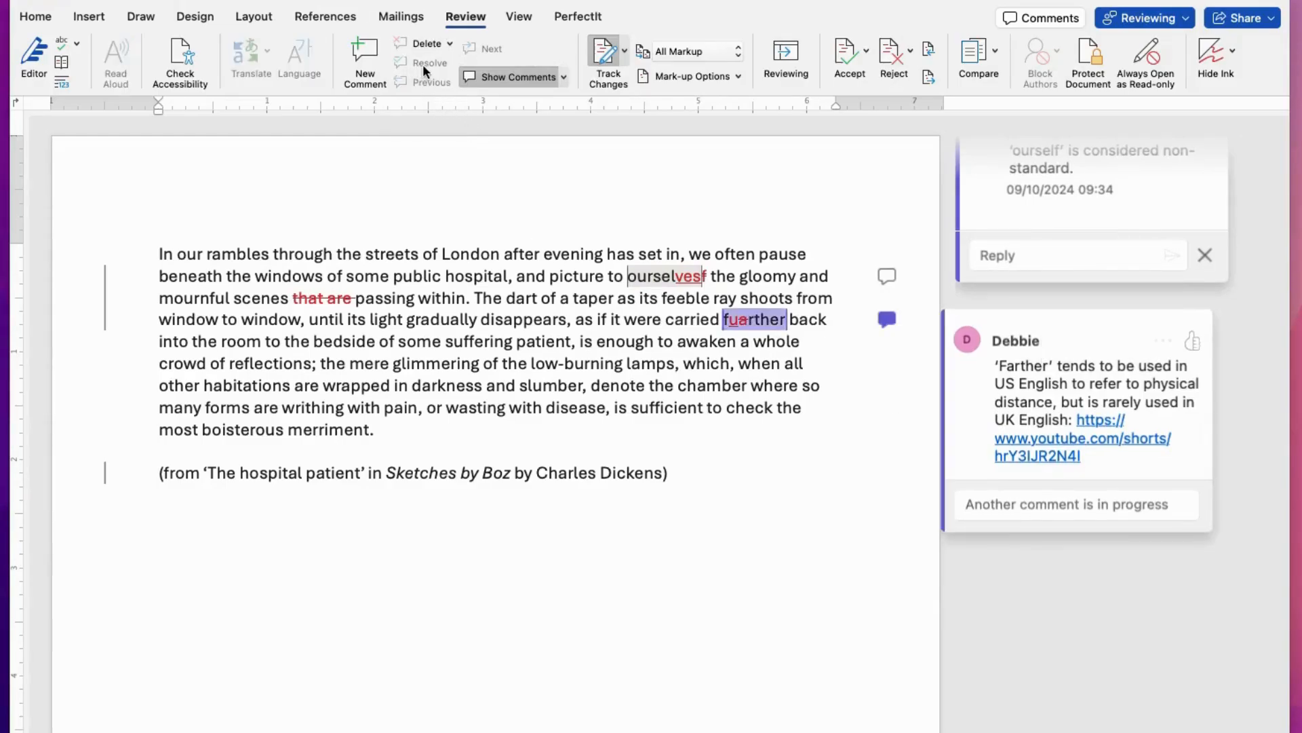
pyautogui.click(660, 307)
pyautogui.click(648, 276)
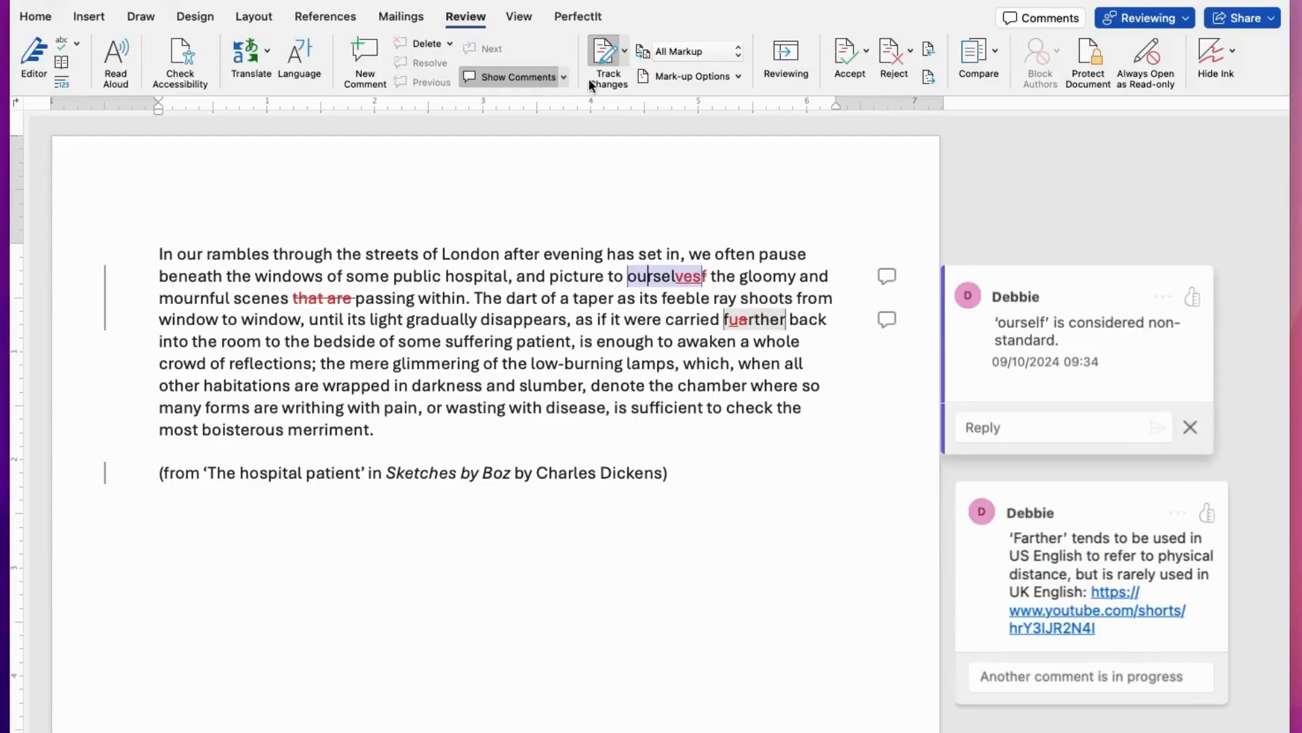
# Step: Switch the comments display to List view, then close the Comments pane
pyautogui.click(565, 78)
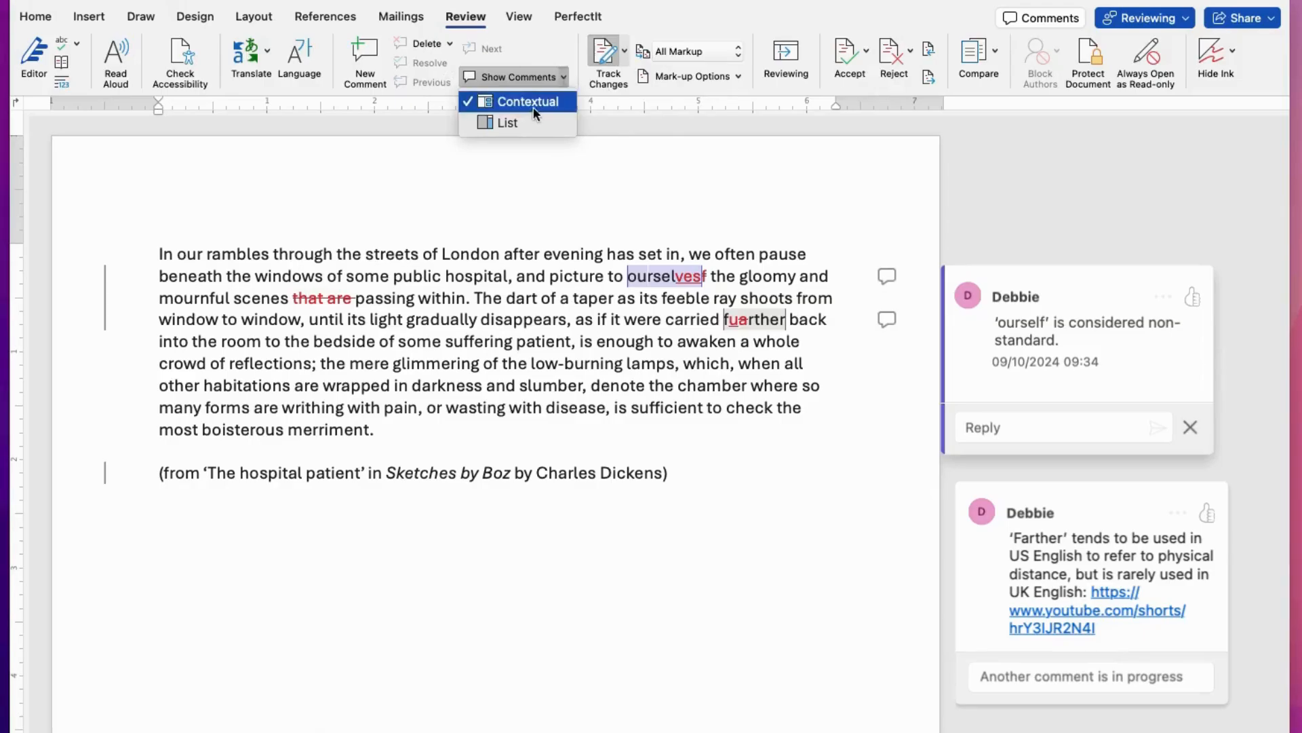
pyautogui.click(523, 122)
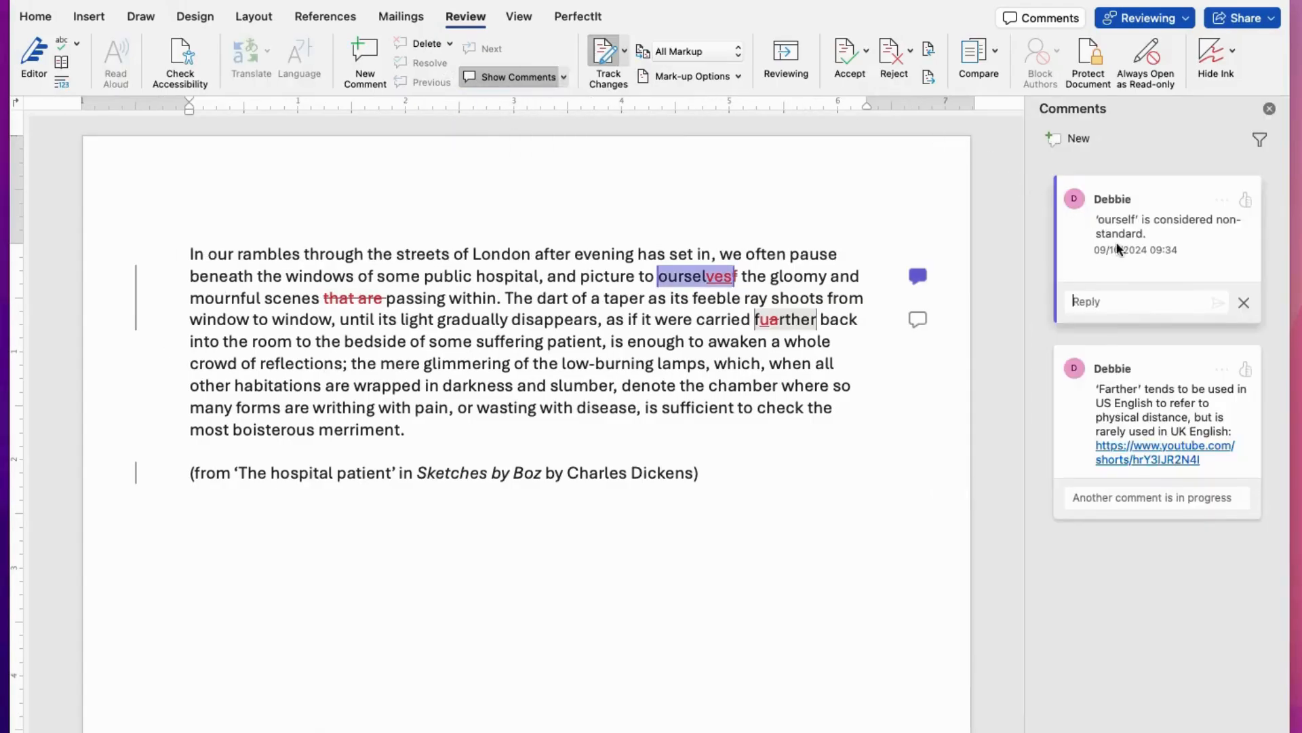
pyautogui.click(1269, 112)
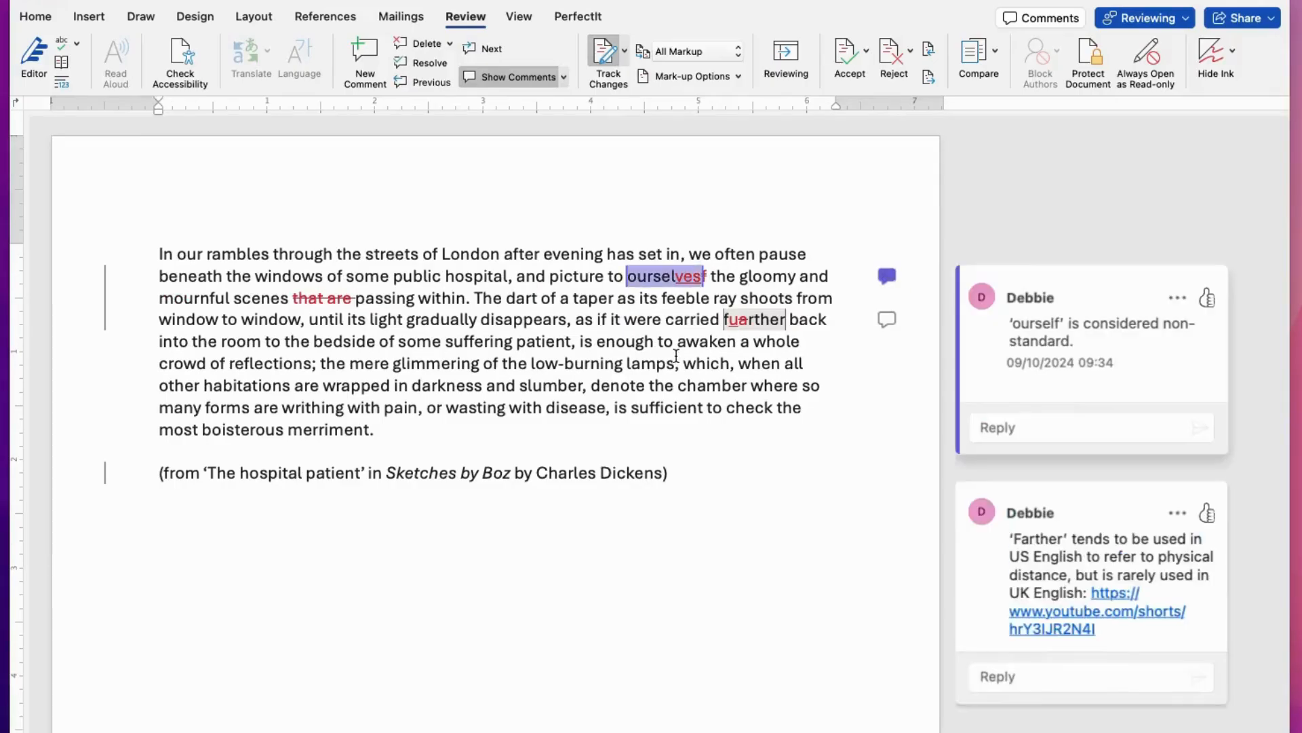
# Step: Resolve the 'ourself' comment thread
pyautogui.click(650, 282)
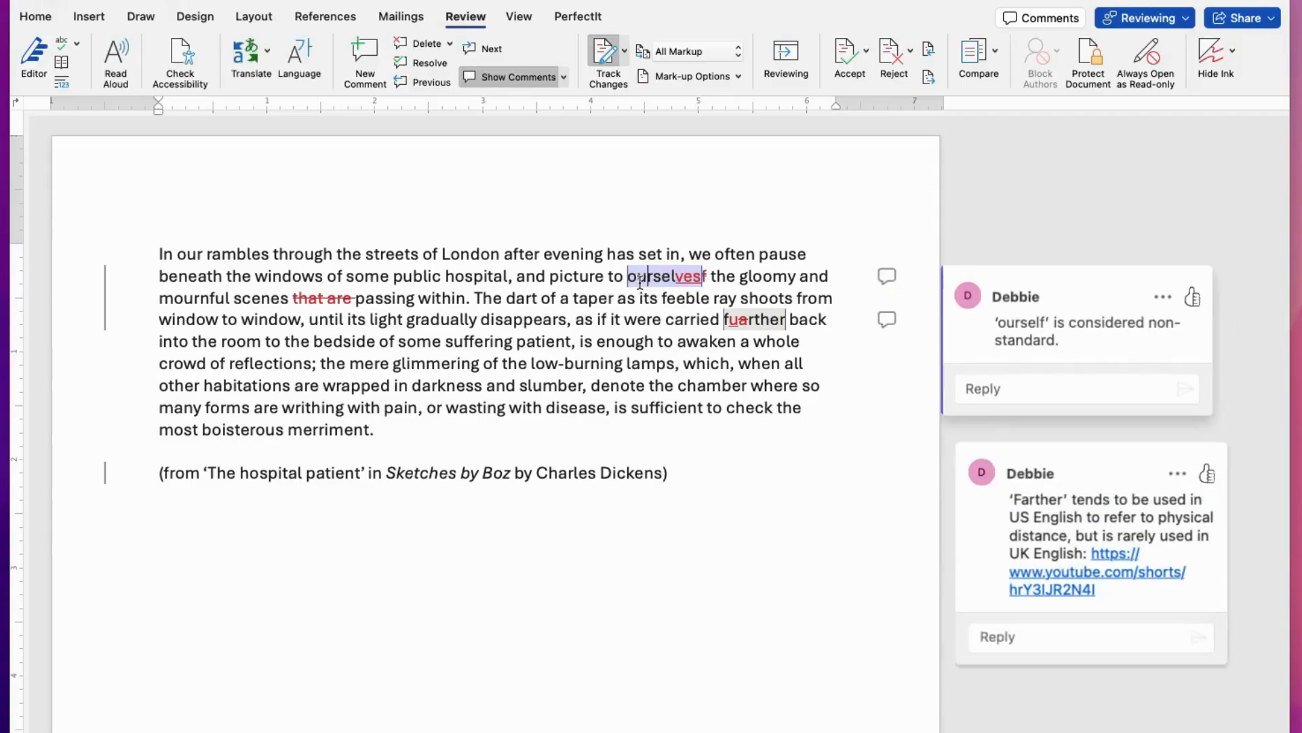
pyautogui.click(759, 319)
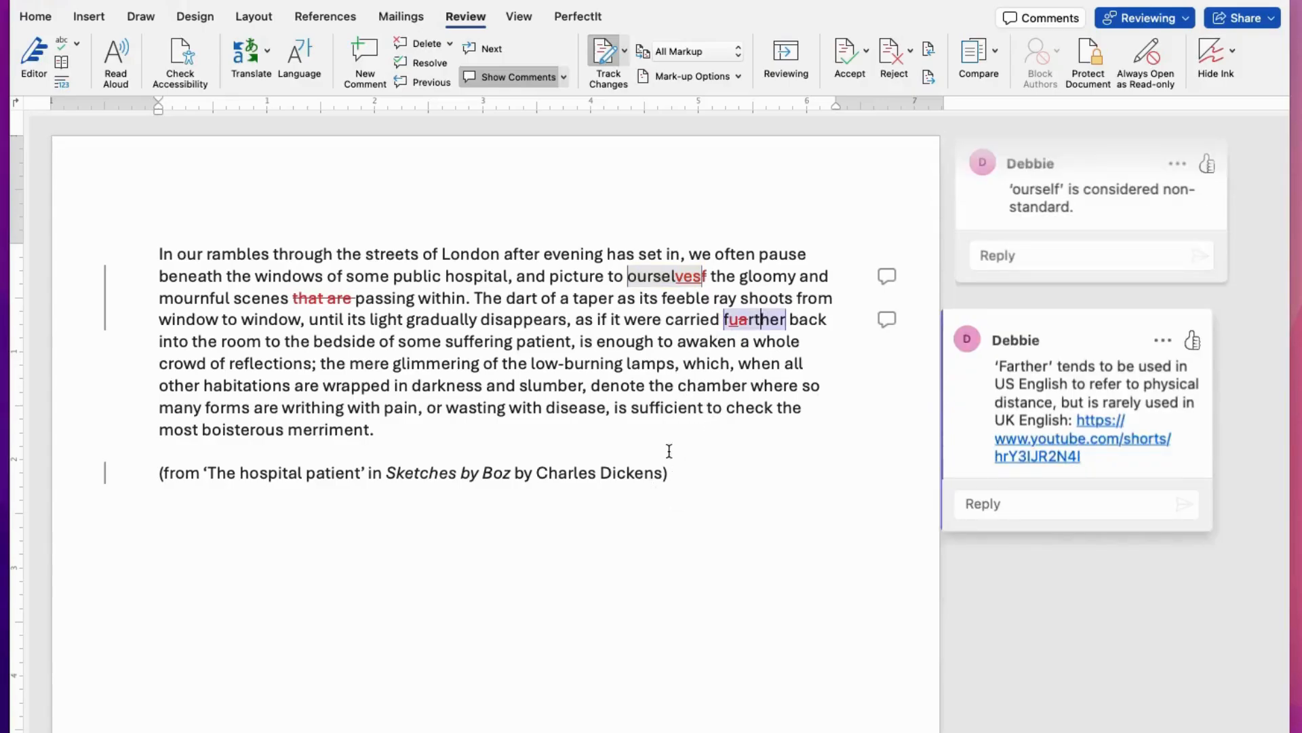
pyautogui.click(653, 284)
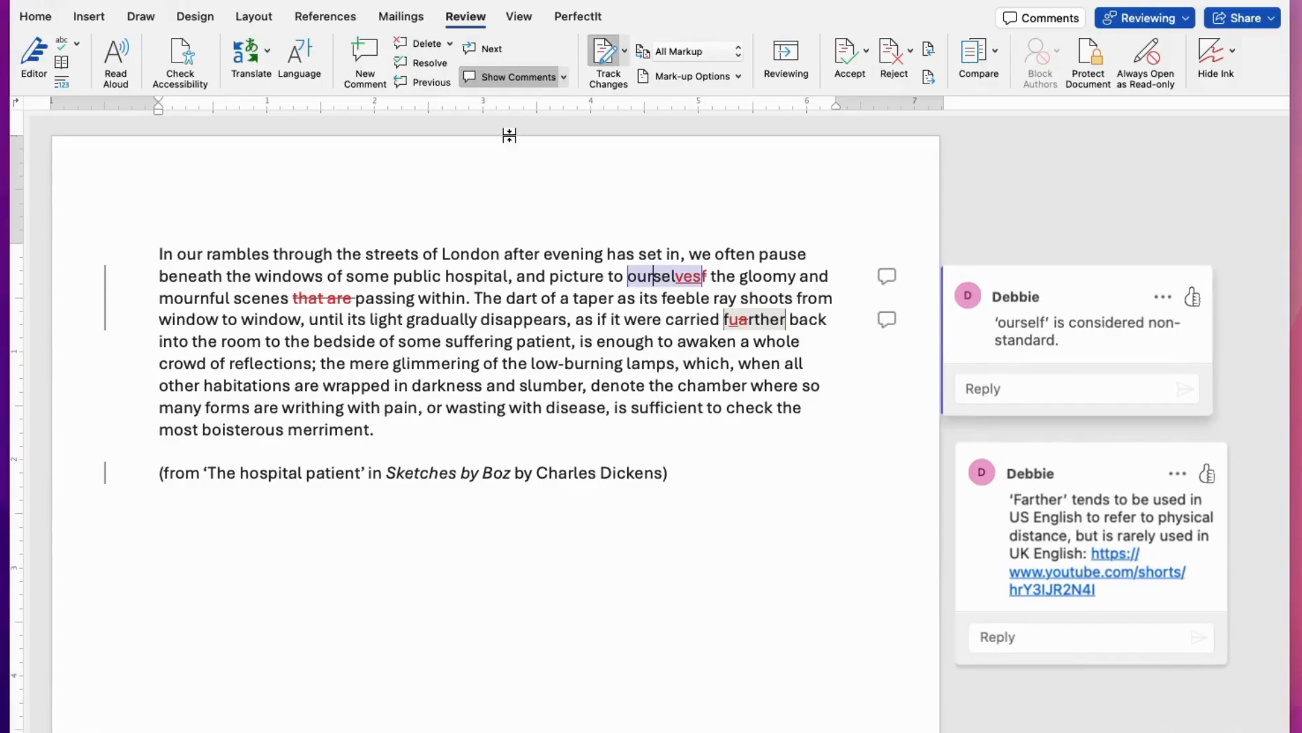
pyautogui.click(449, 44)
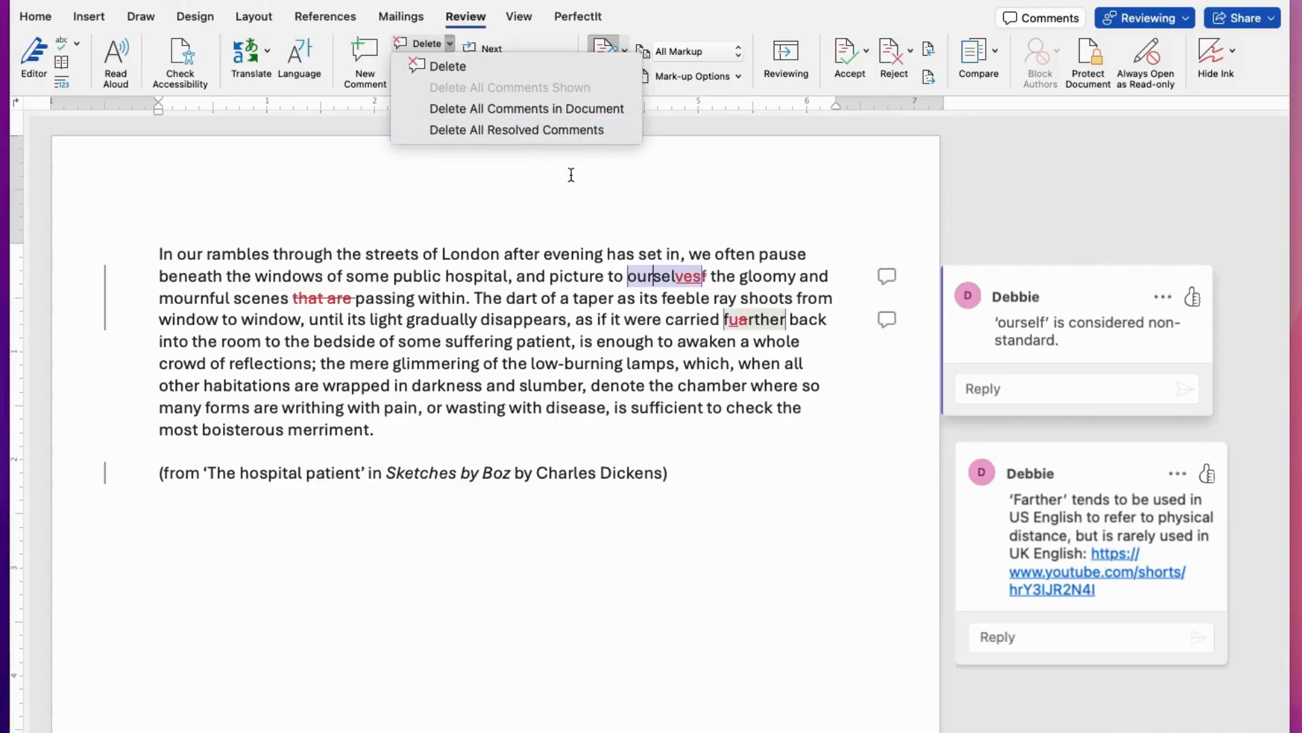
pyautogui.click(500, 193)
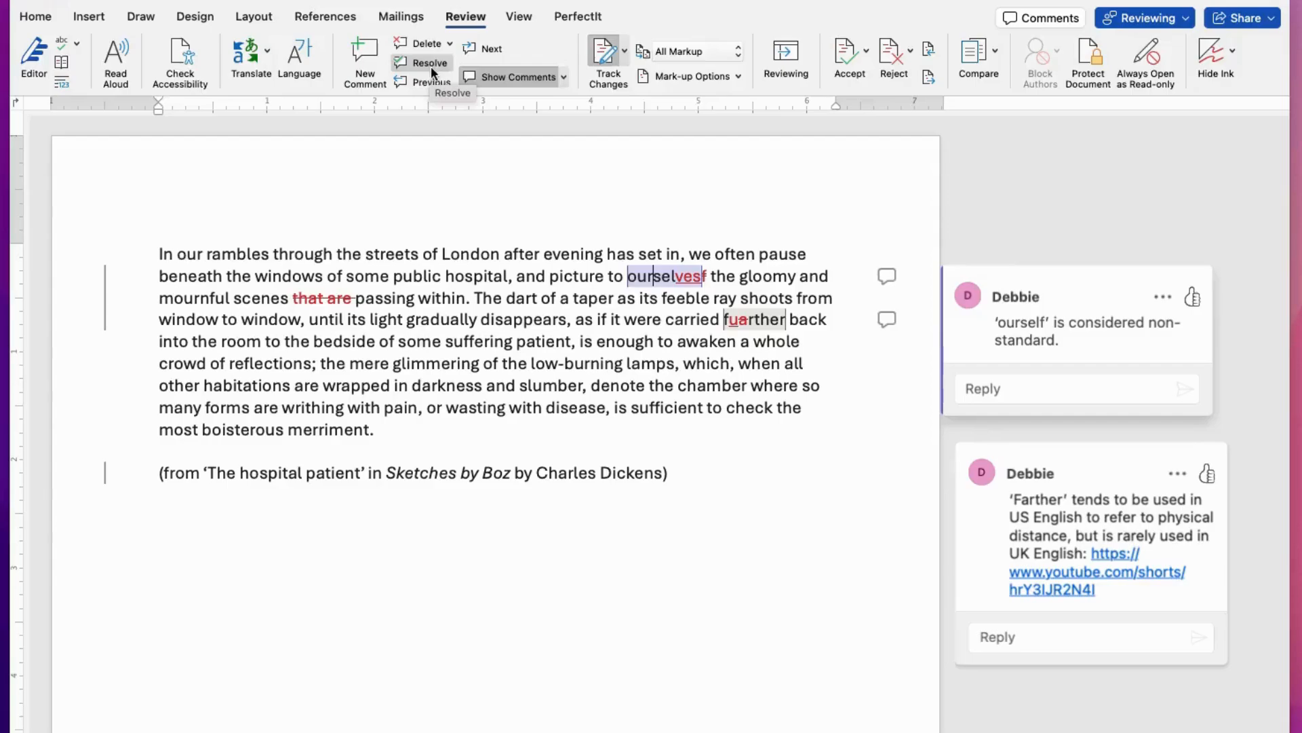
pyautogui.click(1055, 532)
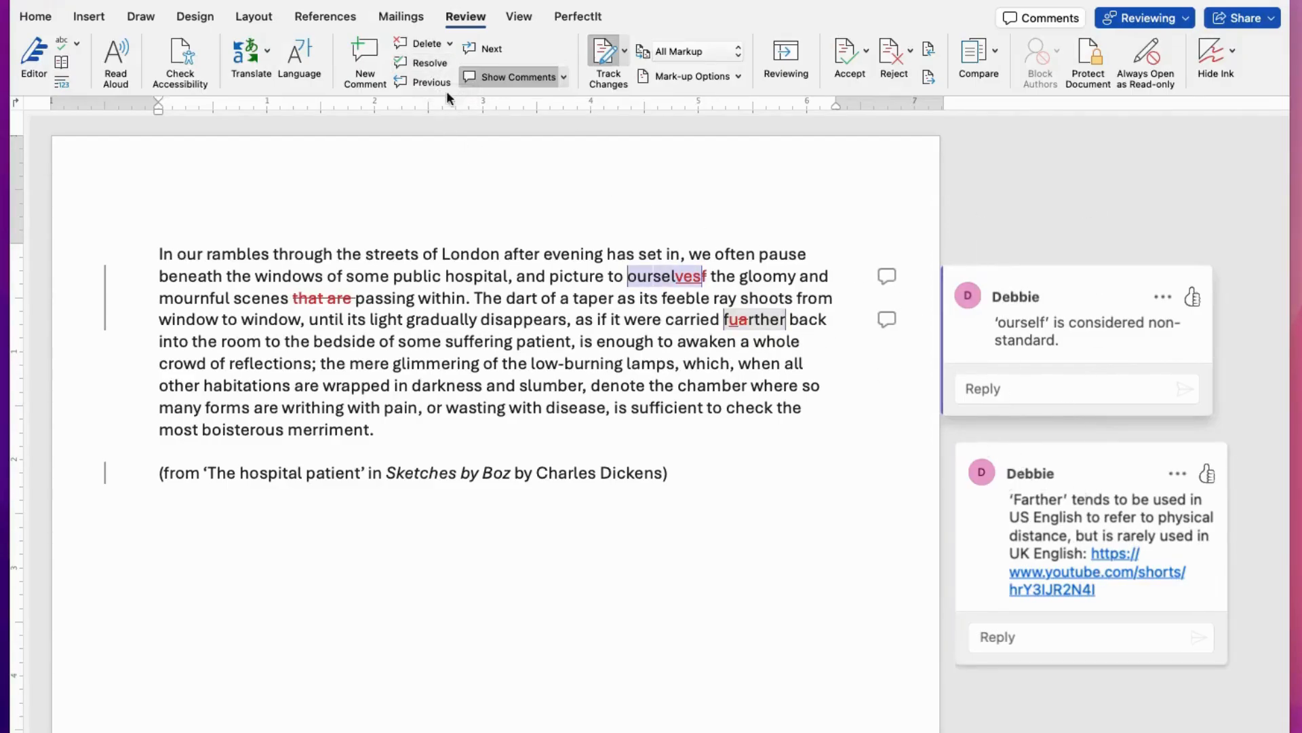
pyautogui.click(428, 62)
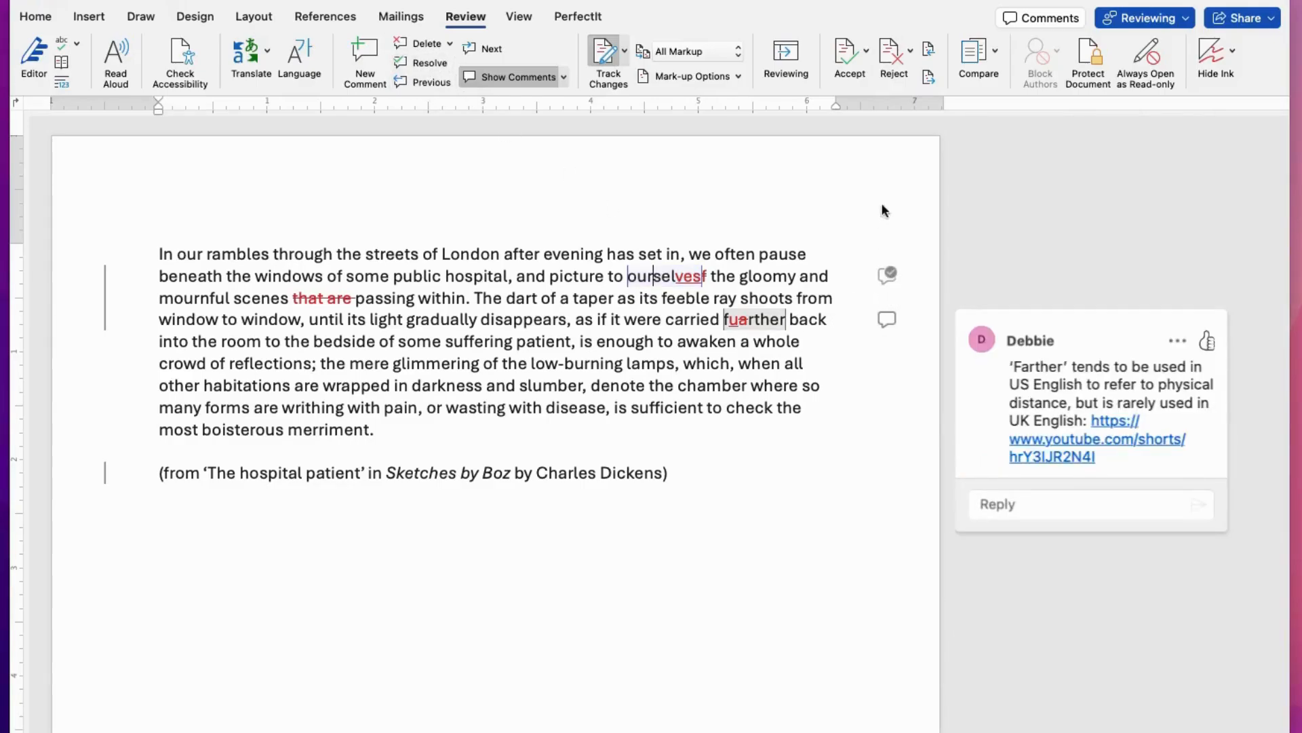
# Step: Open a reply box on the 'Farther' comment and dismiss it
pyautogui.click(766, 382)
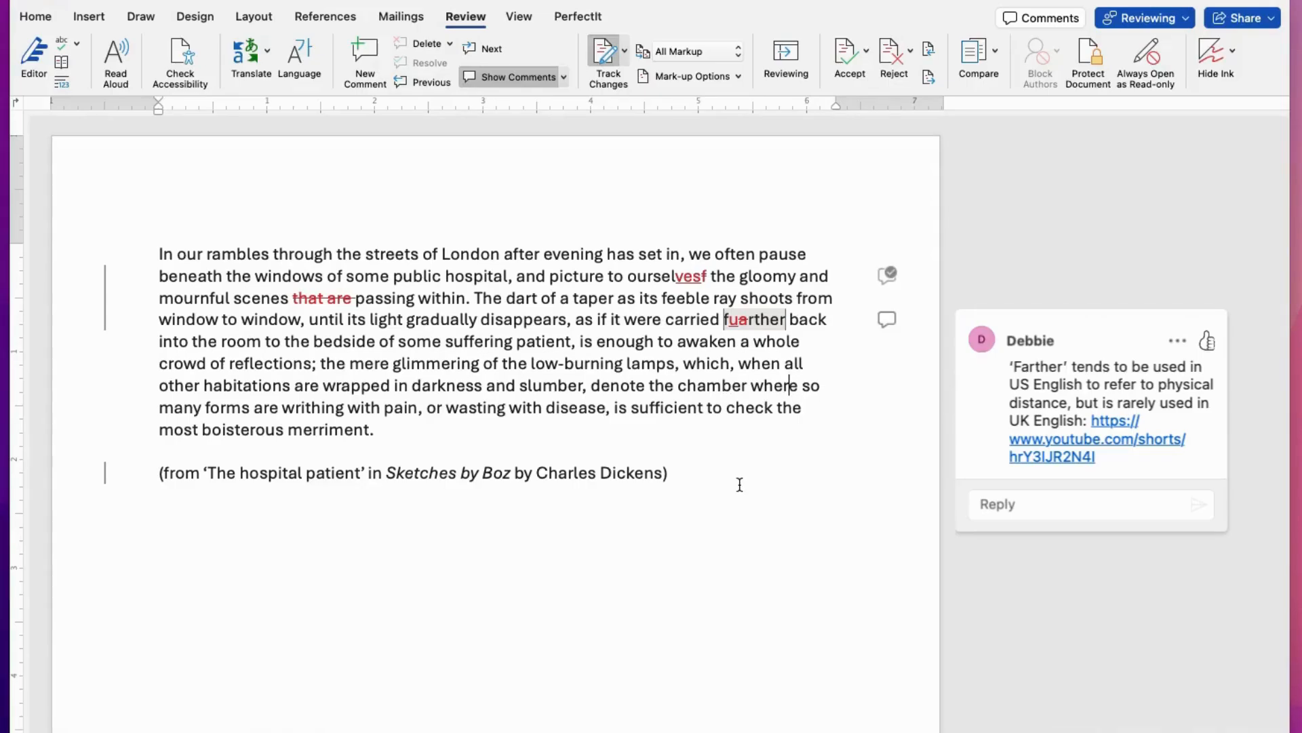
pyautogui.click(1045, 508)
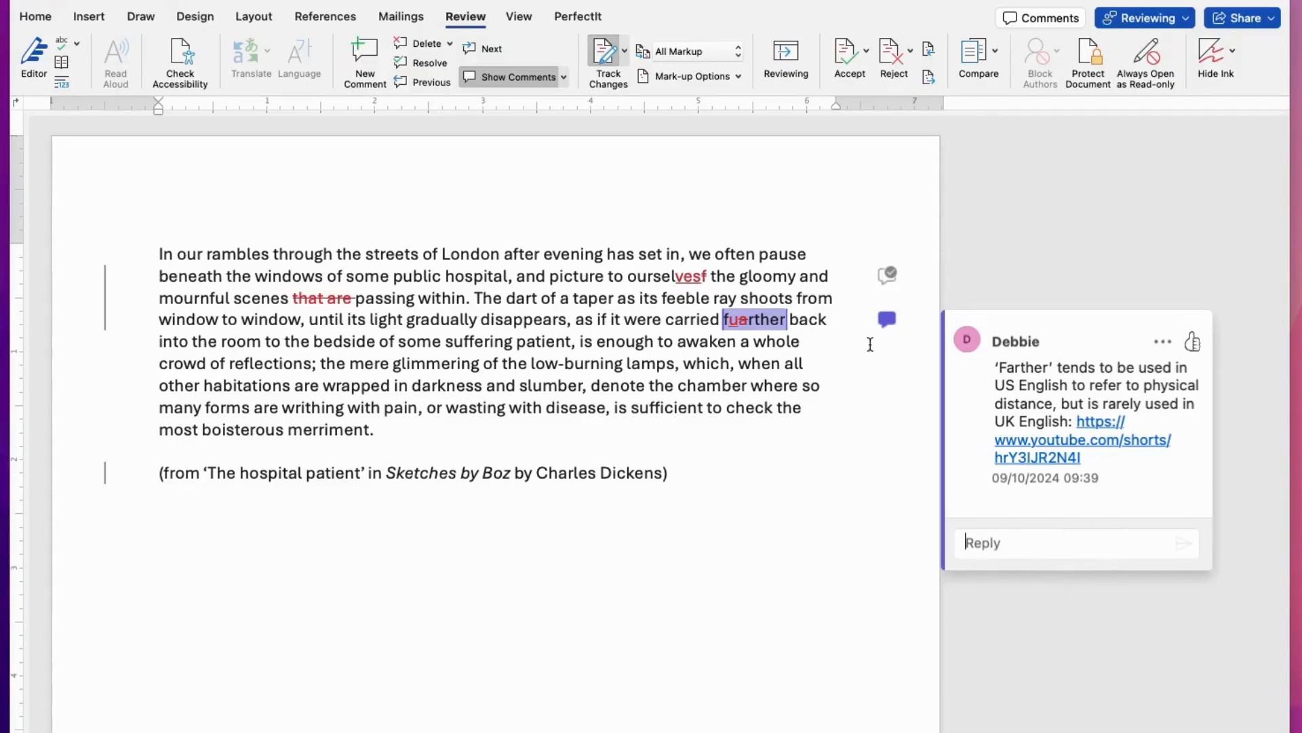
pyautogui.click(797, 370)
pyautogui.click(785, 380)
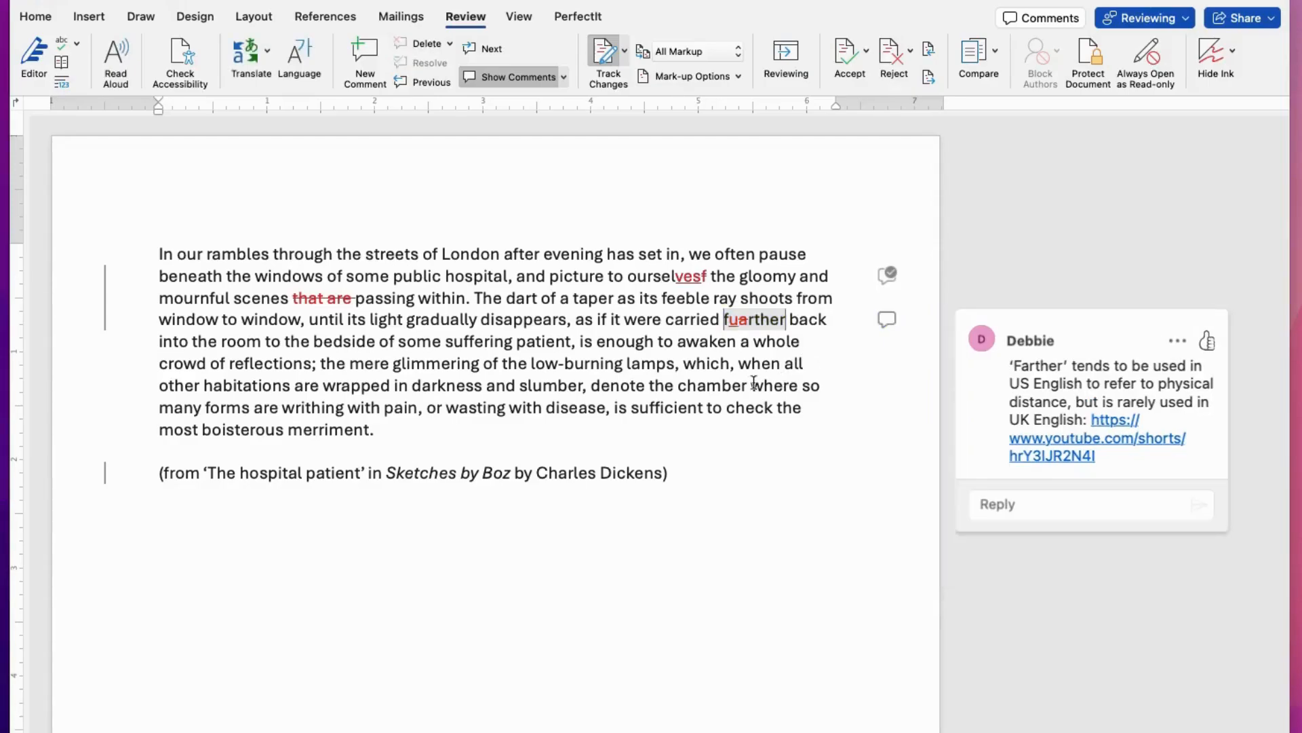
pyautogui.scroll(-2, 721, 407)
pyautogui.scroll(2, 726, 413)
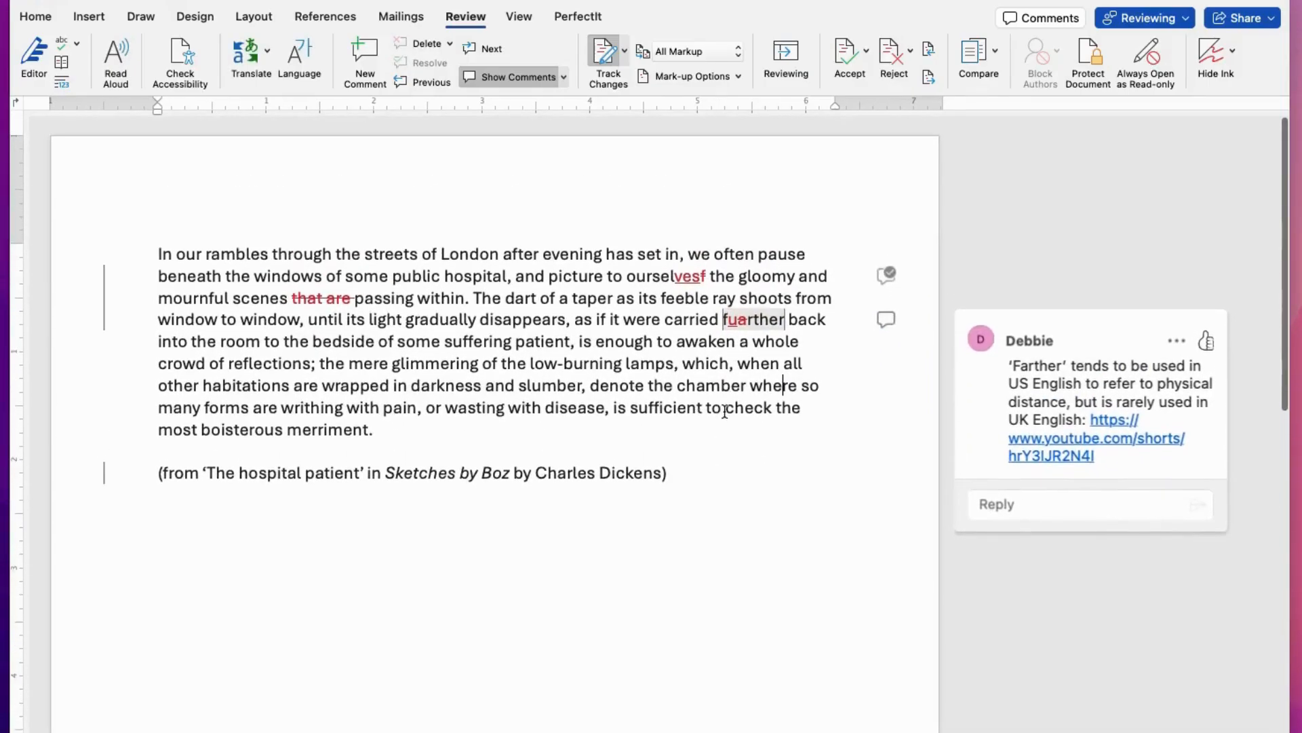
pyautogui.click(725, 409)
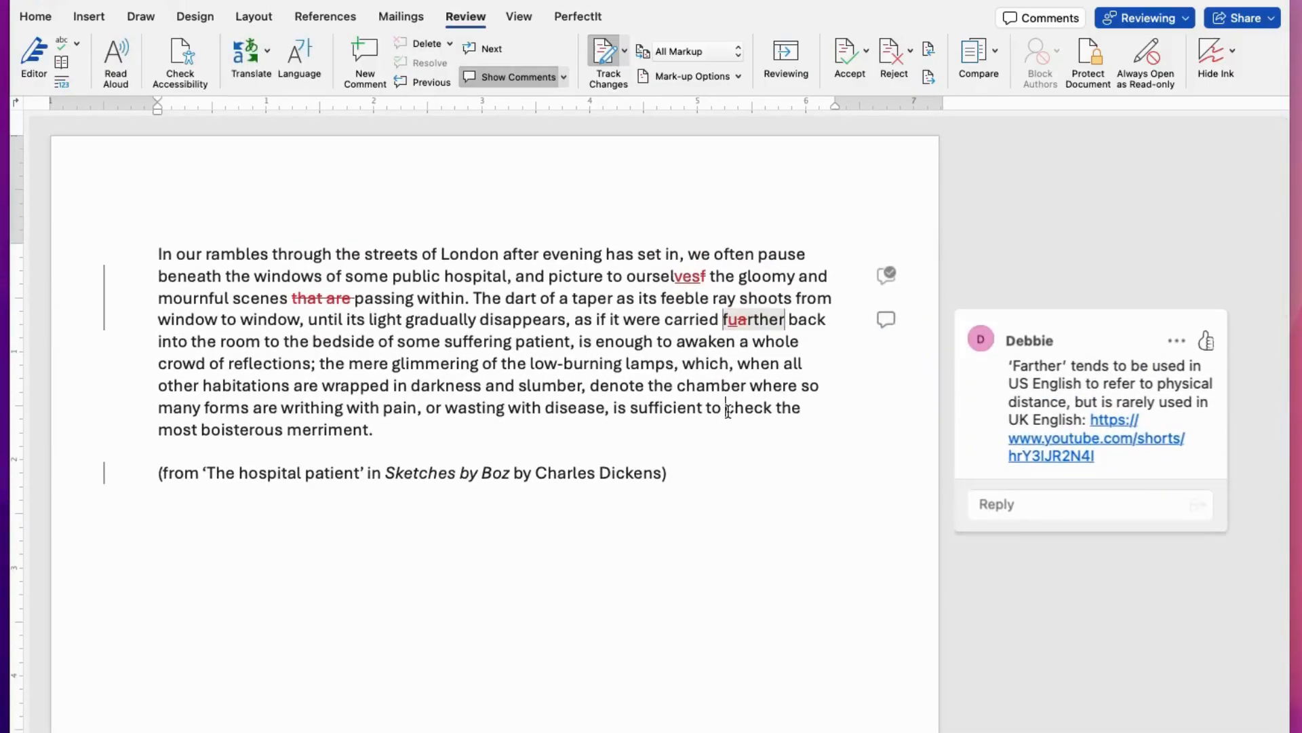